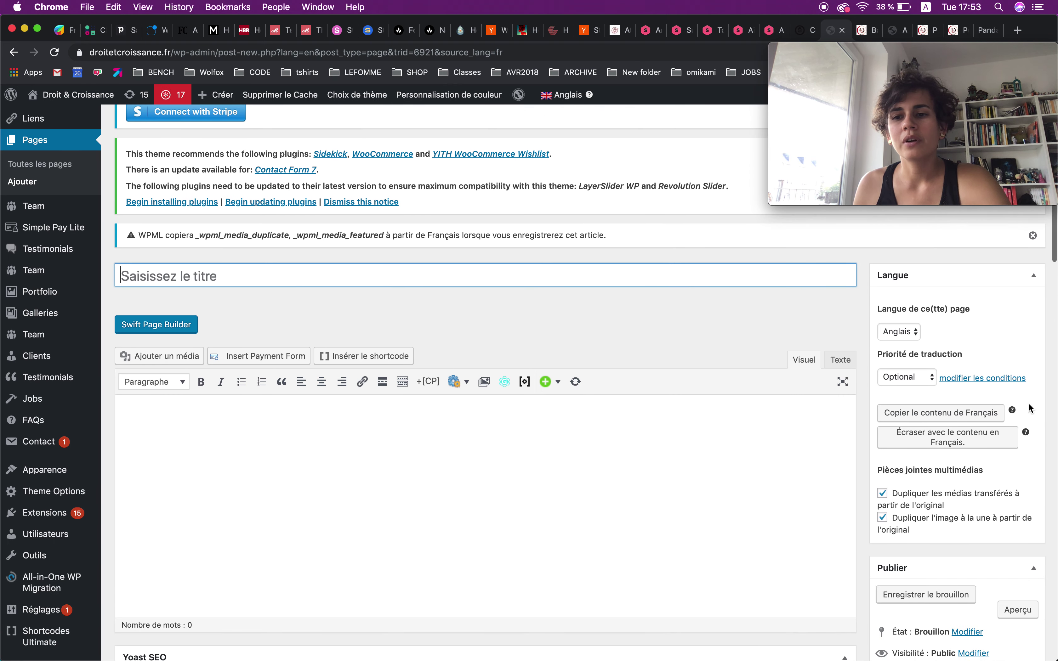
- Copy the French content into the English page and show it in the Swift Page Builder
click(951, 414)
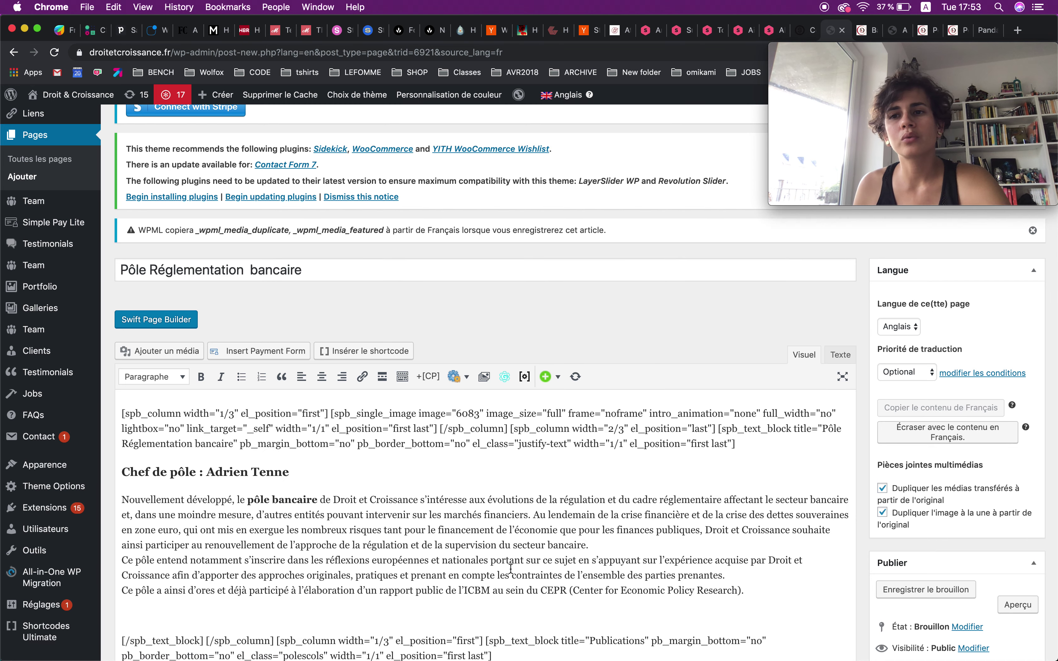
scroll(510, 568, down, 2)
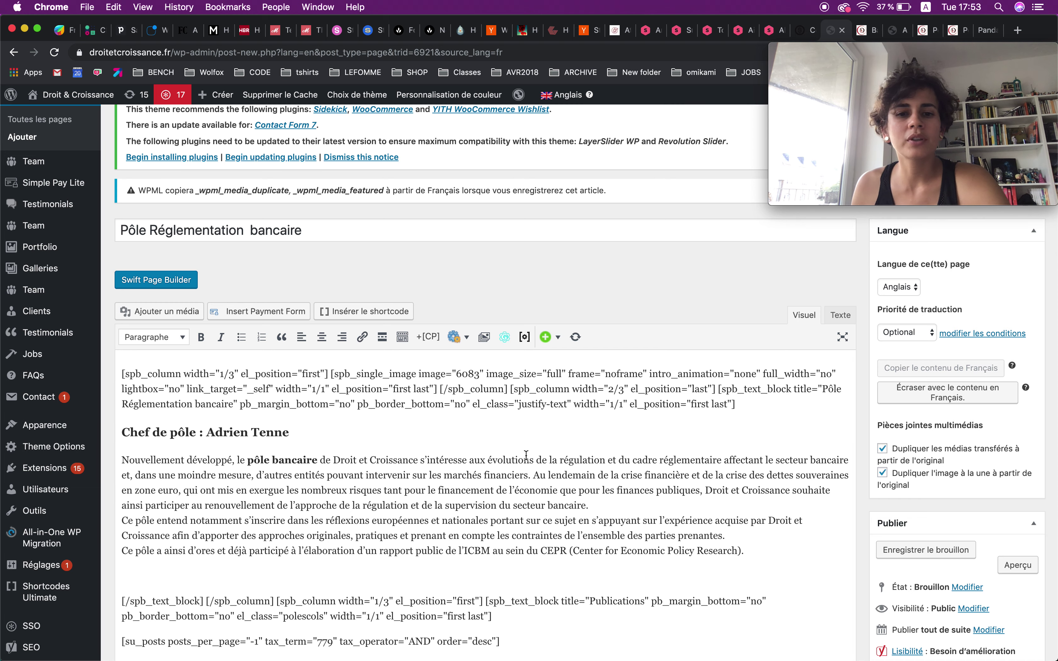
scroll(522, 439, down, 1)
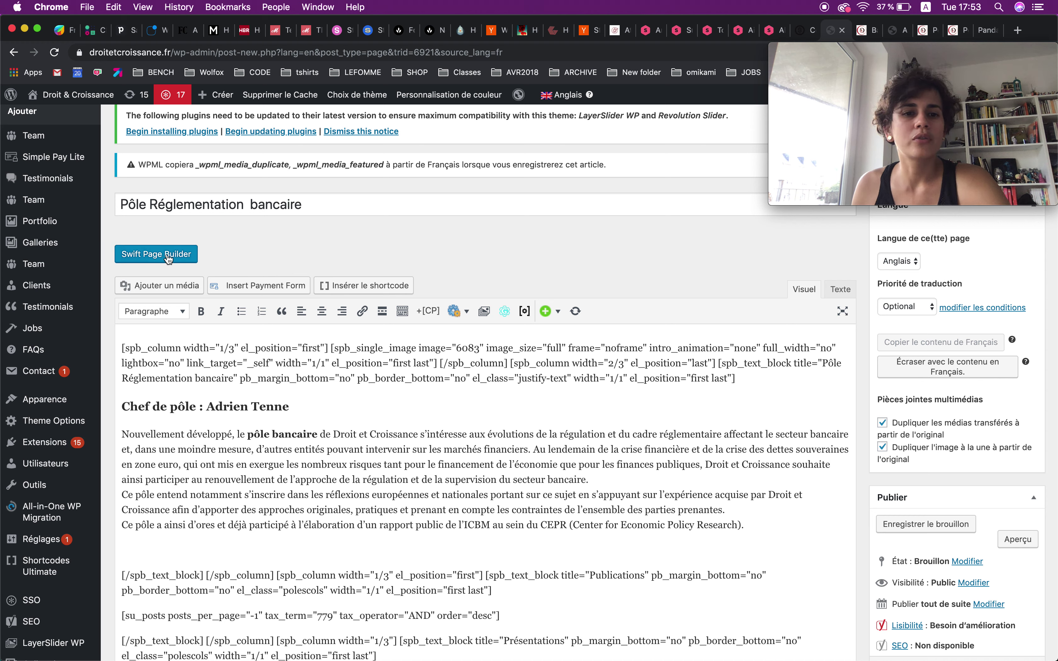
click(147, 257)
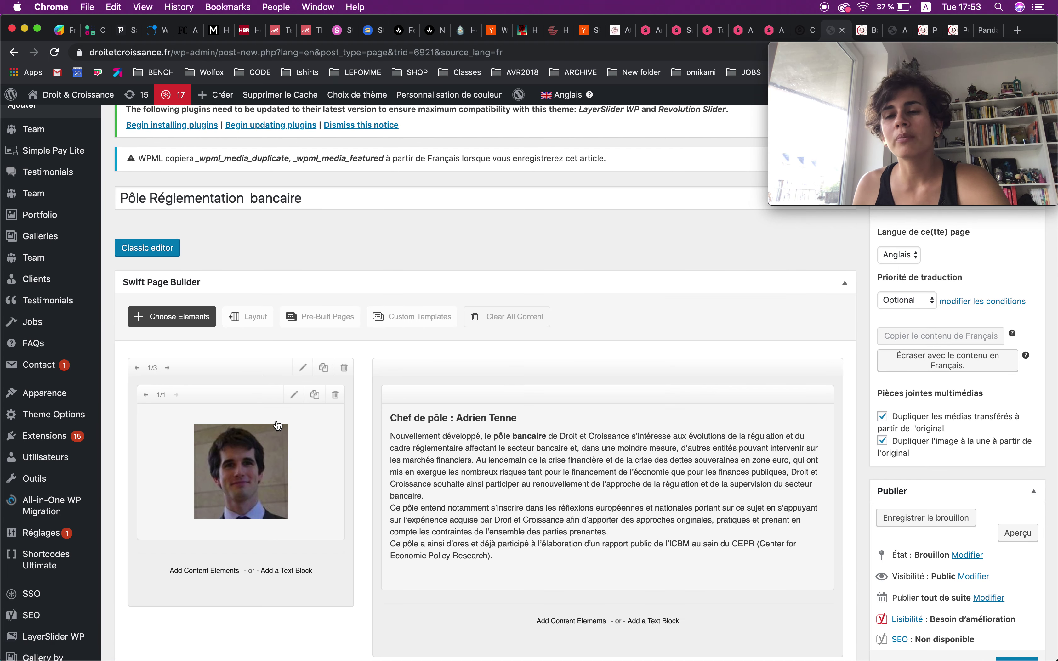
scroll(237, 386, down, 3)
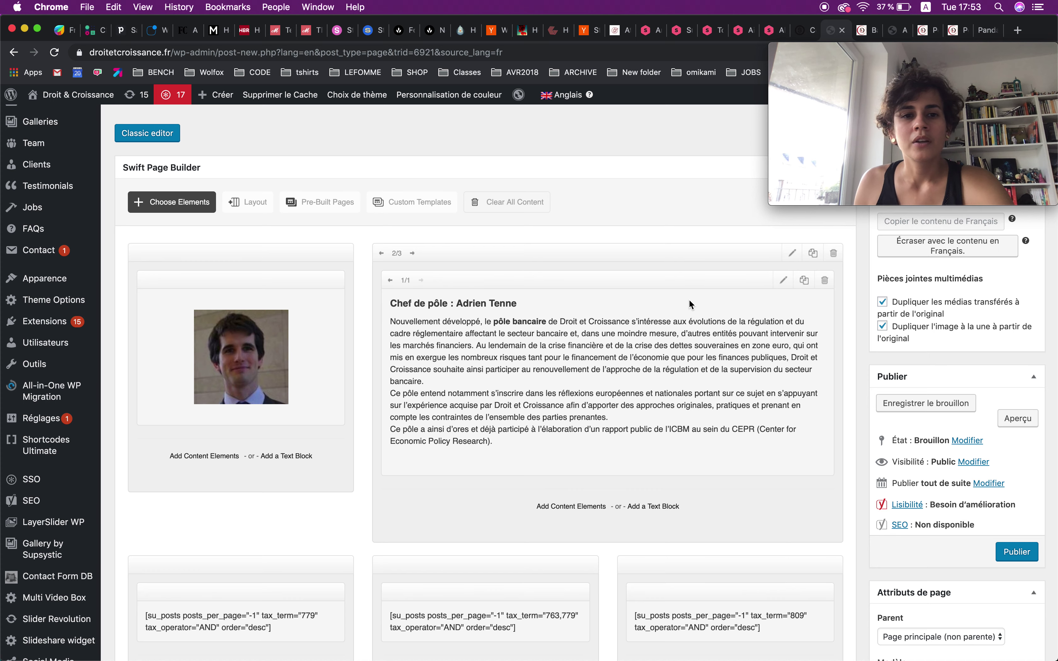
- Replace the French page title with "Banking regulation pole"
scroll(415, 303, up, 5)
click(303, 220)
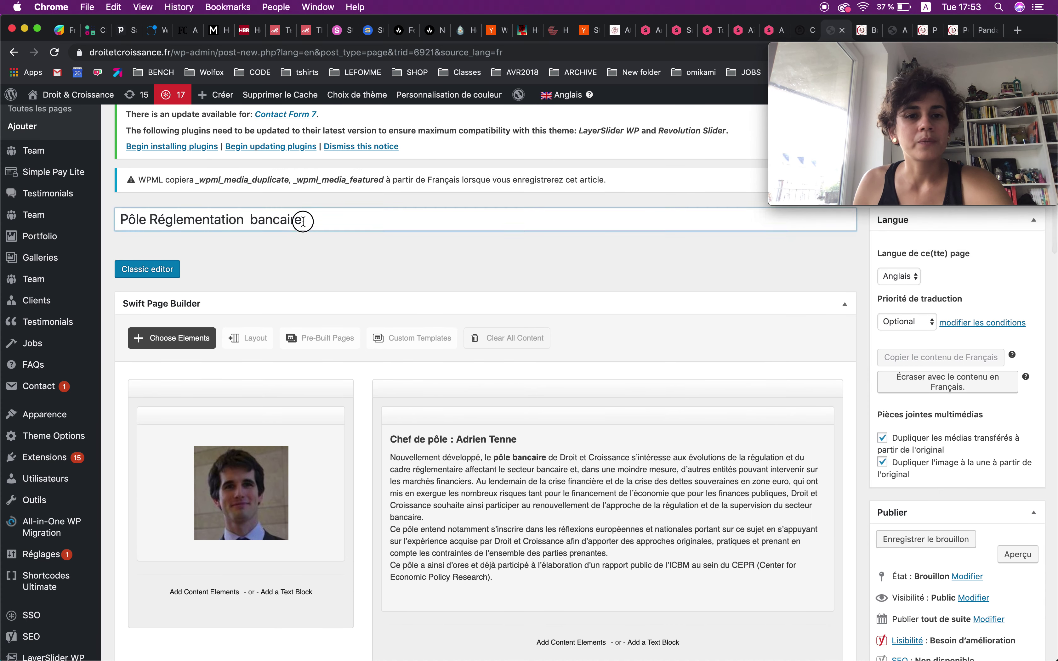
triple_click(302, 221)
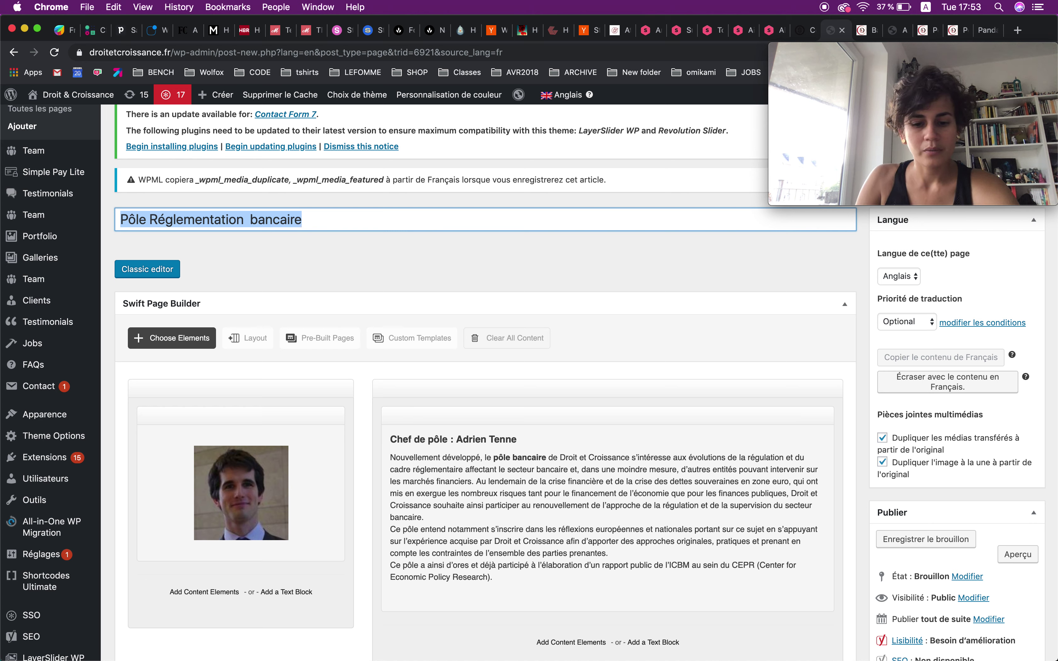
text(Banking regulation pole)
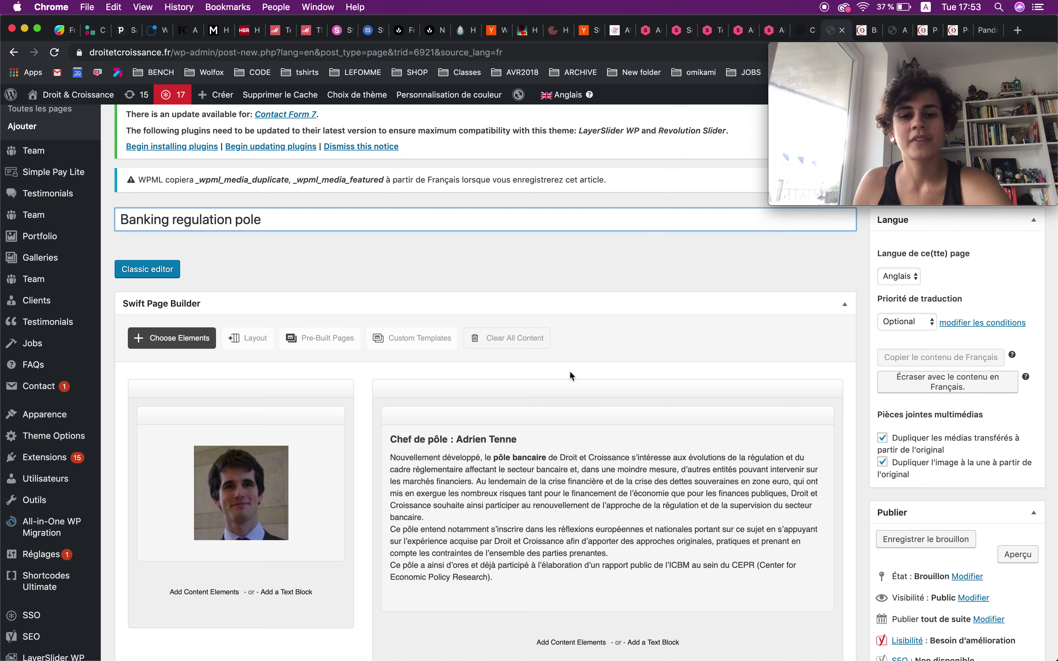
- Open the main text block for editing and change "Chef de pôle" in its heading to "Head pole"
click(782, 419)
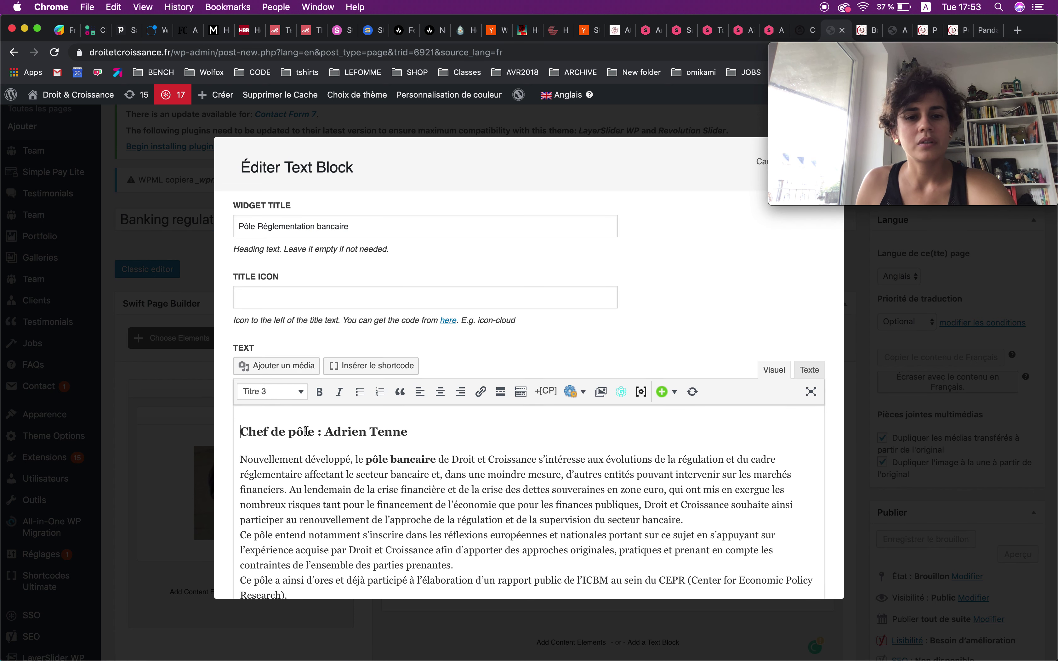
drag(315, 430, 220, 432)
text(Head)
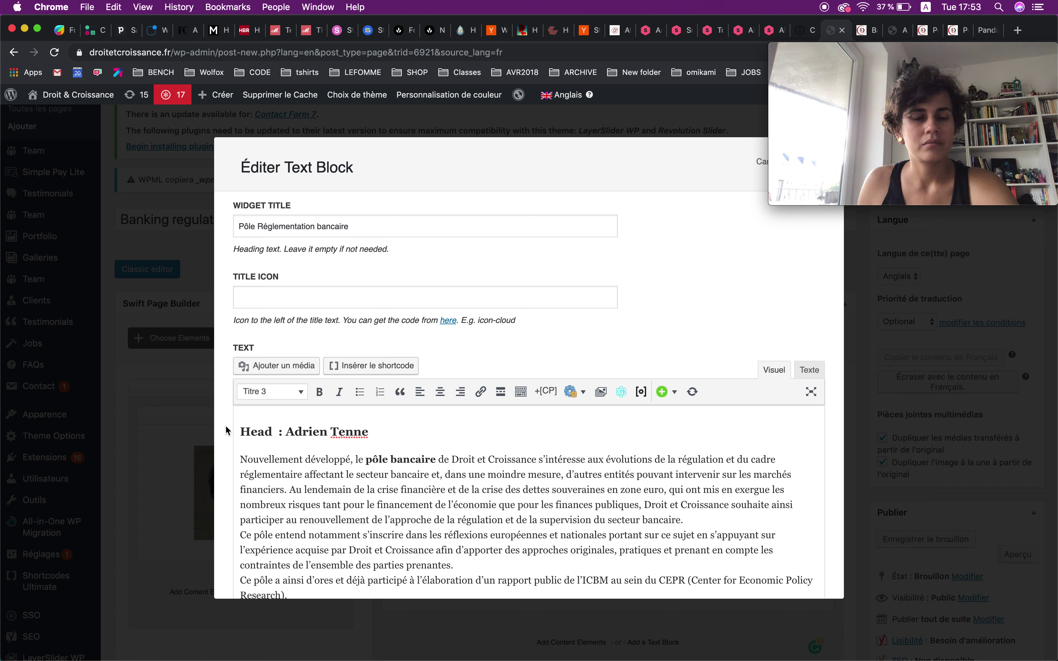
text( pole)
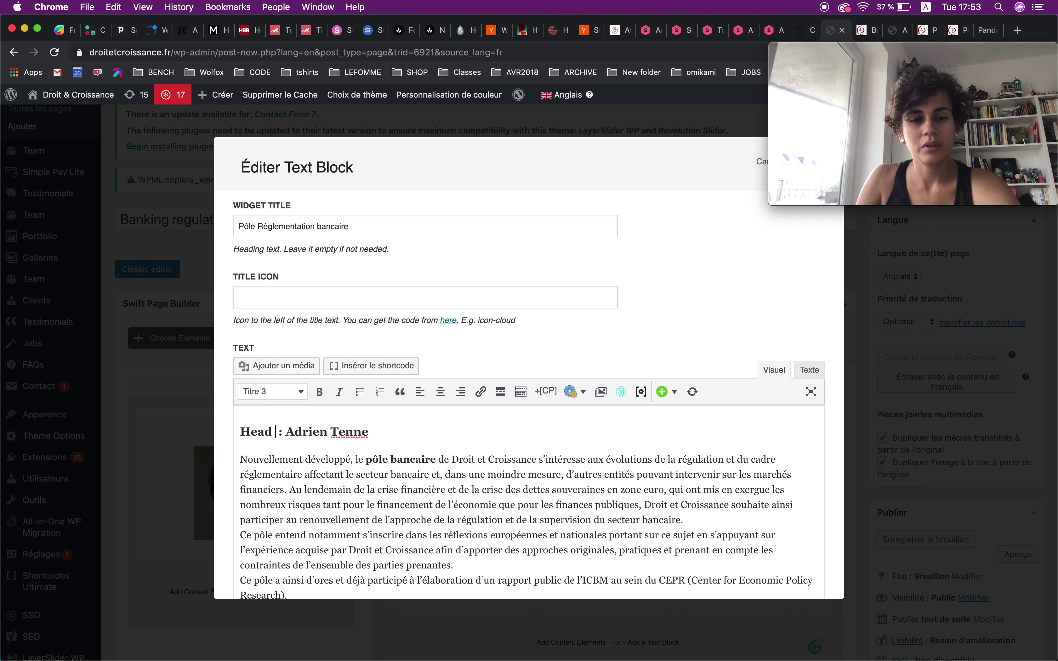
- Set the text block's widget title to "Banking regulation pole" and save the block
triple_click(268, 227)
text(Hean)
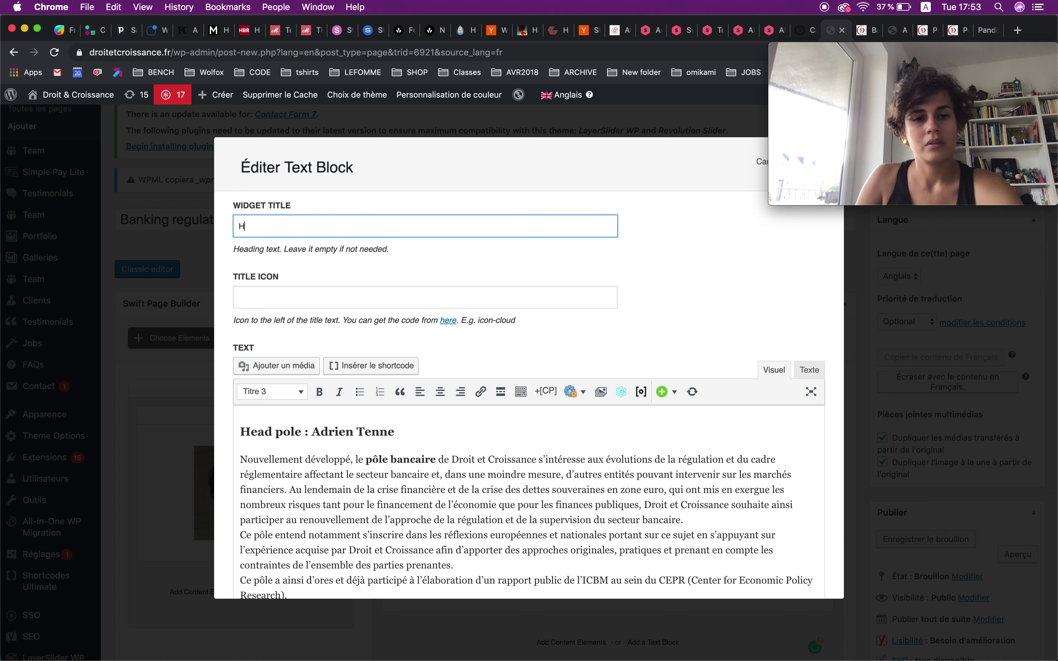
key(BackSpace)
key(BackSpace)
key(BackSpace)
key(BackSpace)
key(BackSpace)
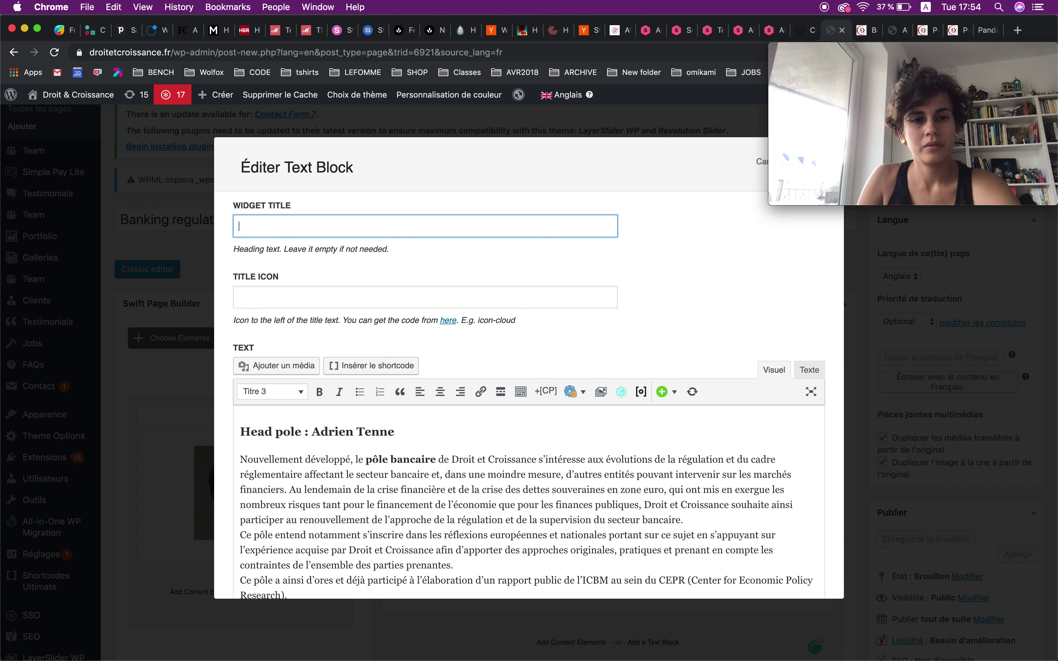
text(Bankin)
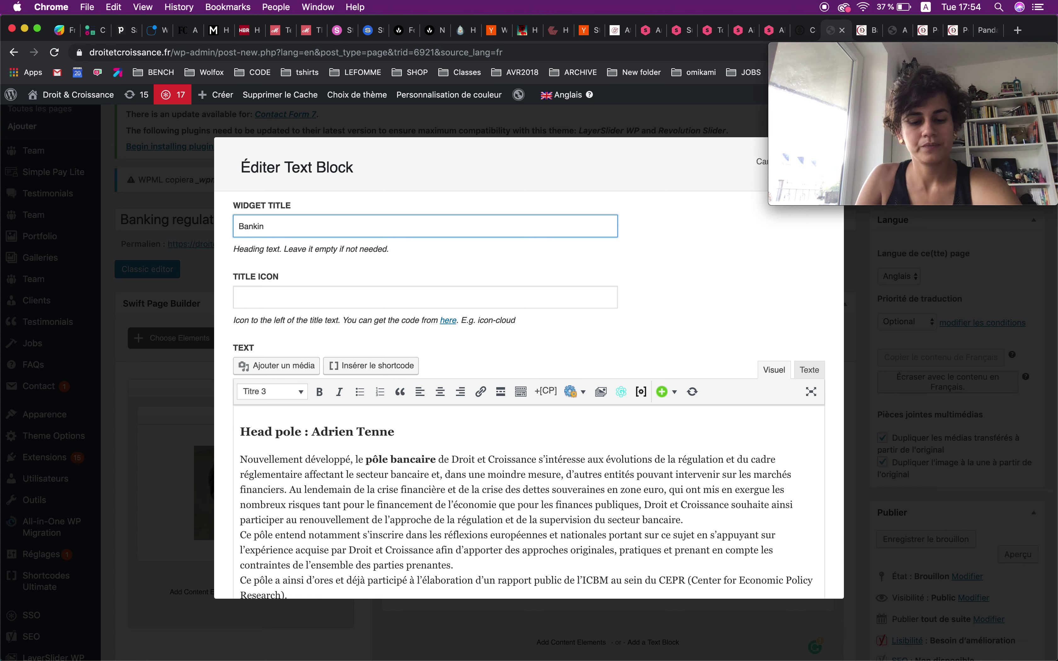
text(g regulatio)
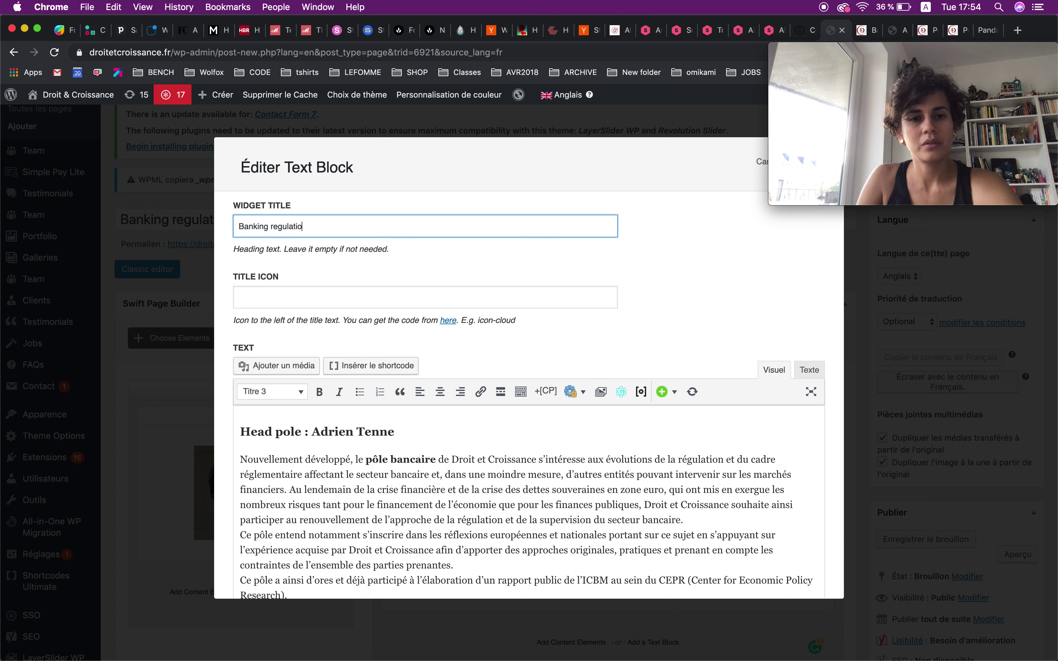
text(n pole)
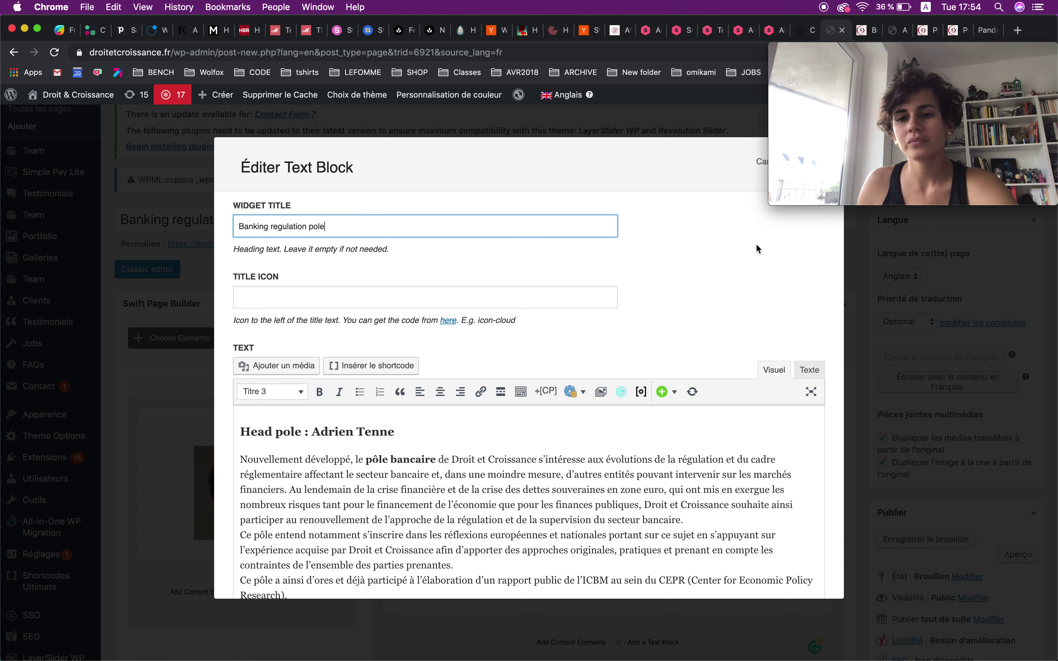
mouse_move(772, 191)
drag(821, 54, 821, 199)
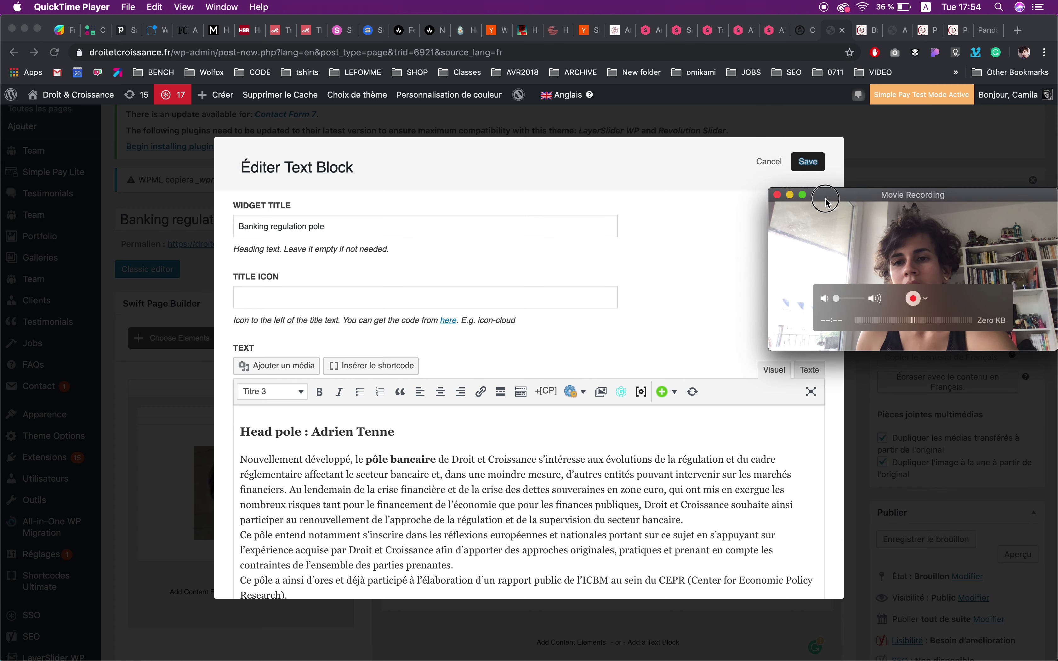
click(808, 162)
click(808, 162)
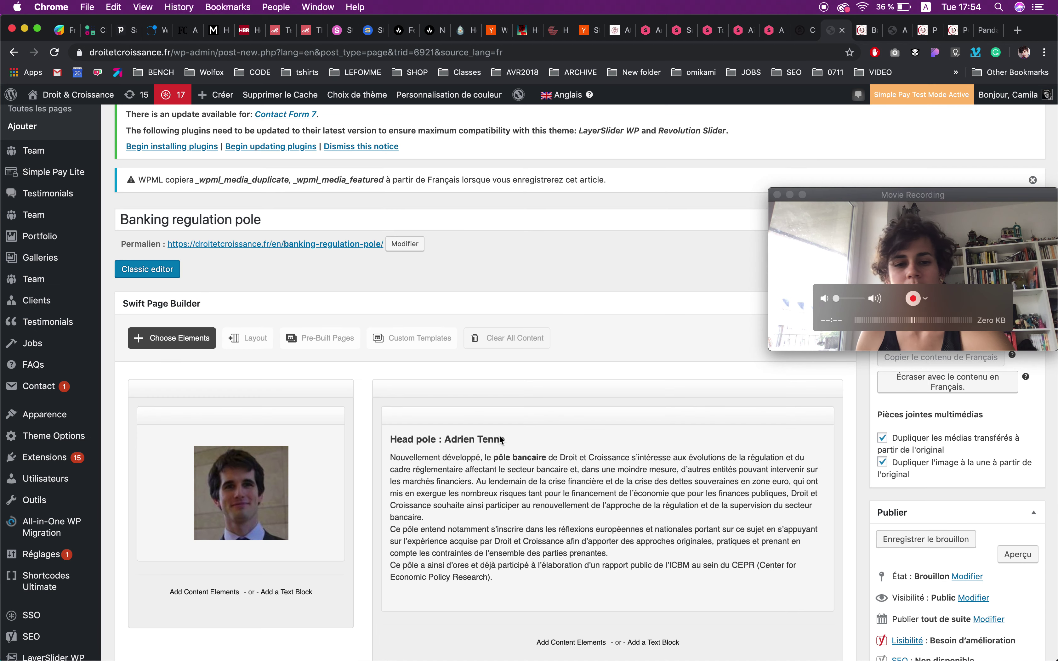
- Open the Publications text block for editing and start an Articles shortcode below the existing one
scroll(463, 448, down, 7)
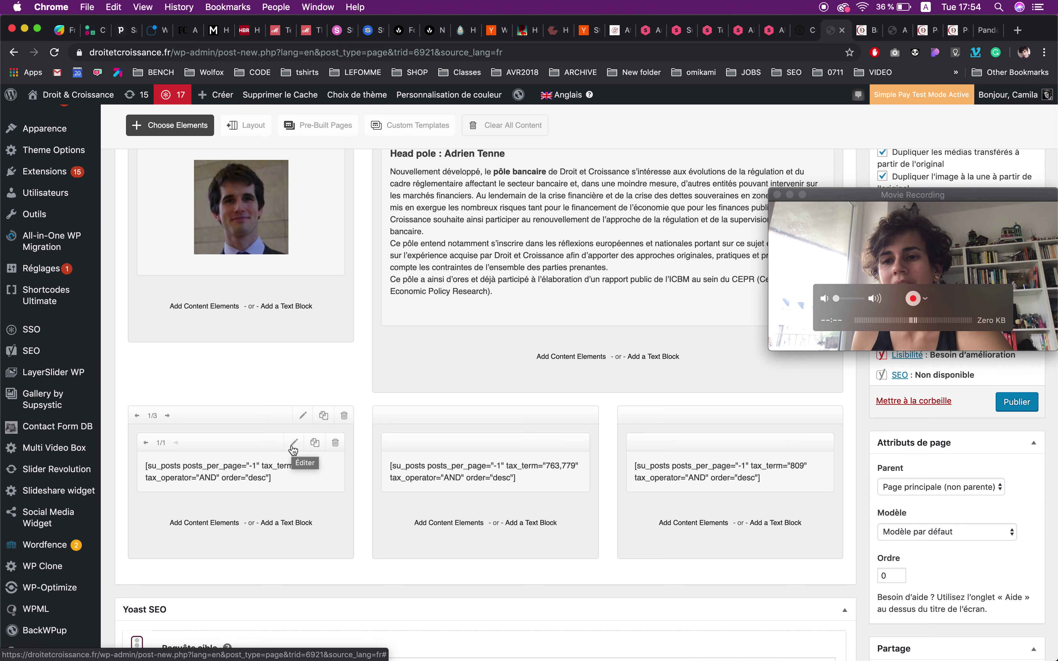
click(293, 446)
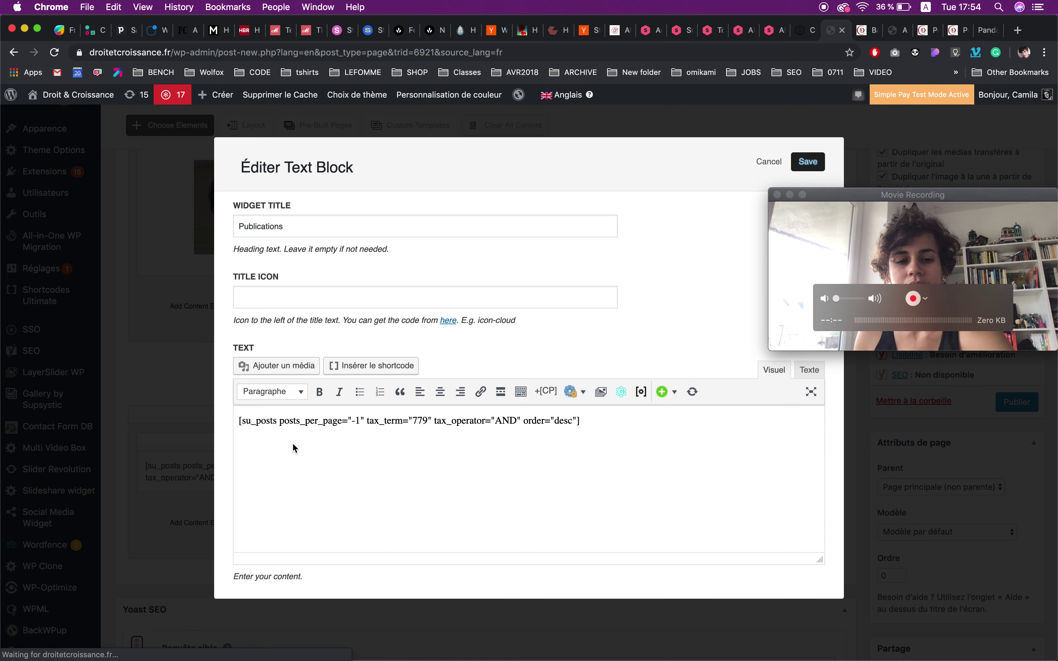
drag(903, 197, 905, 153)
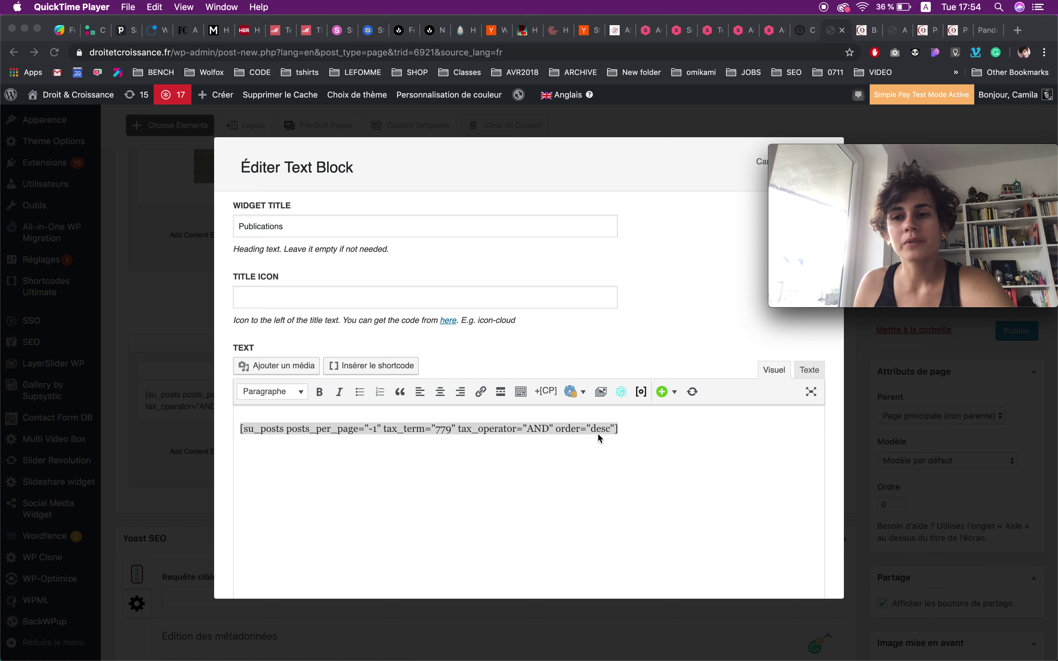
key(super+Tab)
click(632, 442)
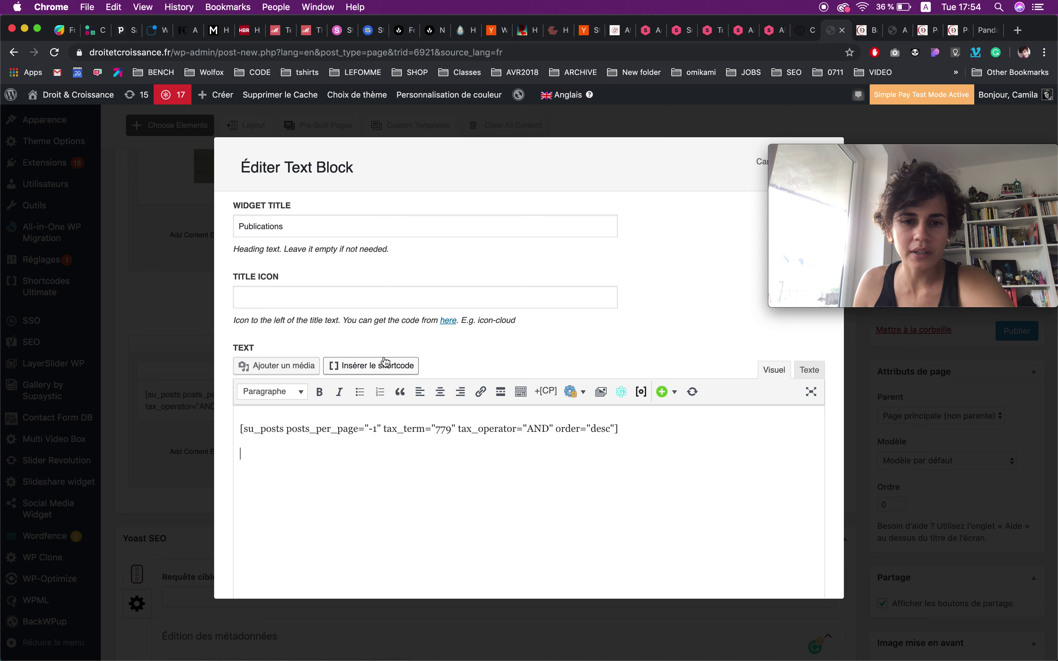
click(370, 367)
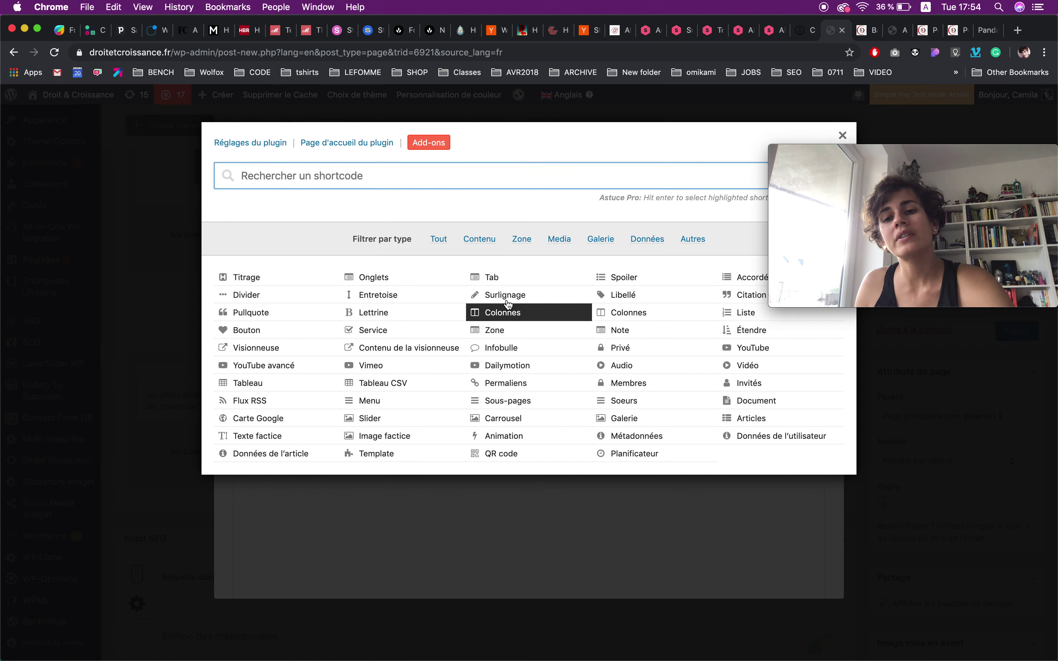
click(753, 419)
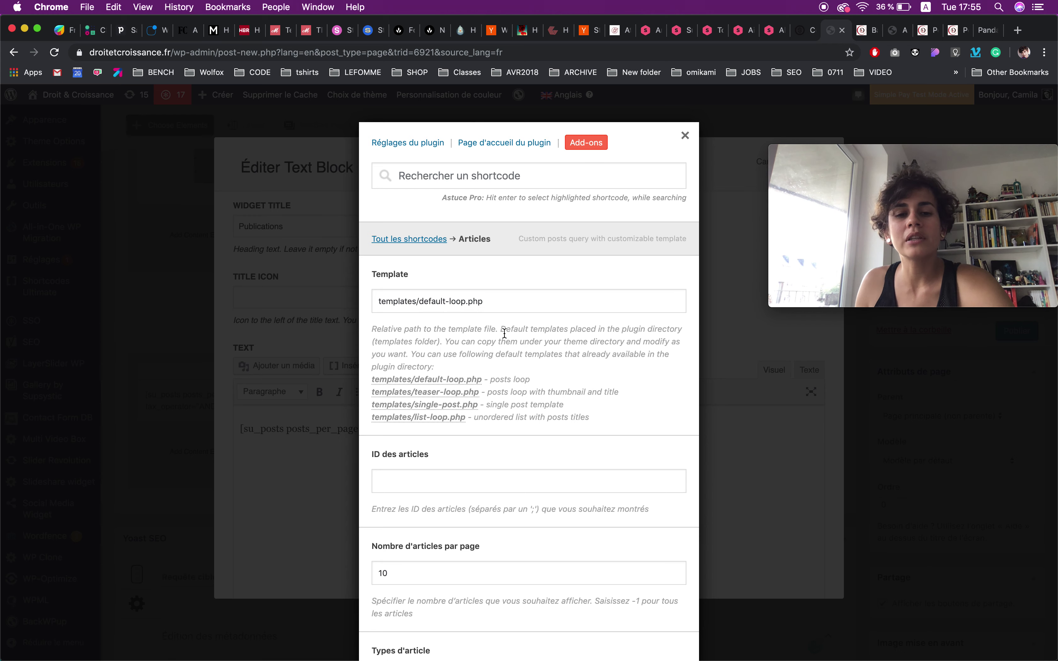
- Examine the Articles shortcode options, from template and articles per page to article types, taxonomy and terms
scroll(478, 325, down, 2)
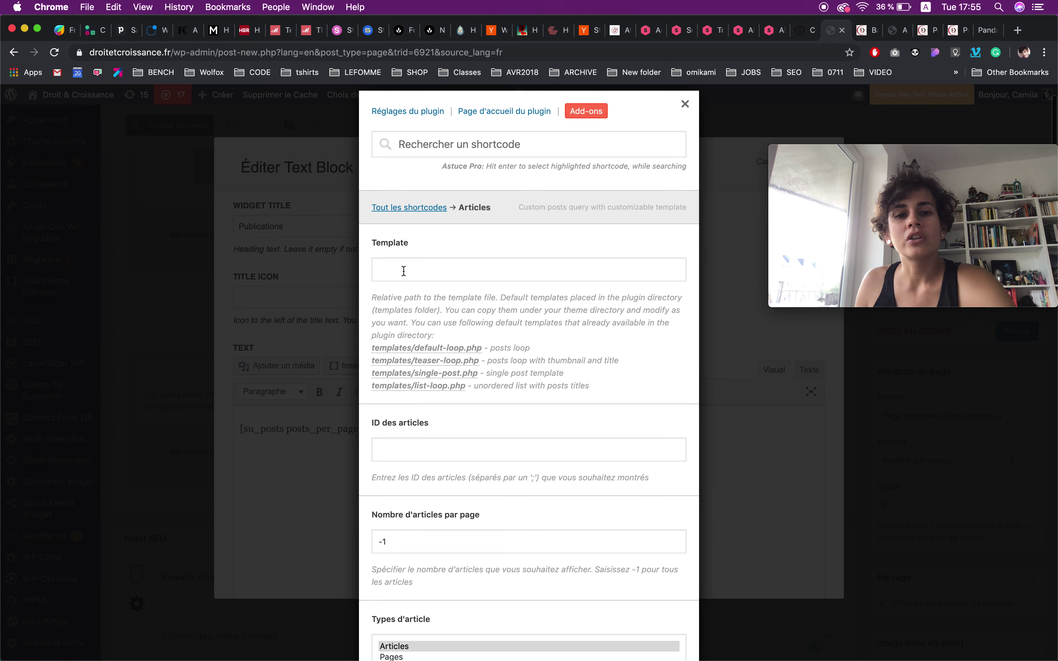
scroll(481, 266, down, 3)
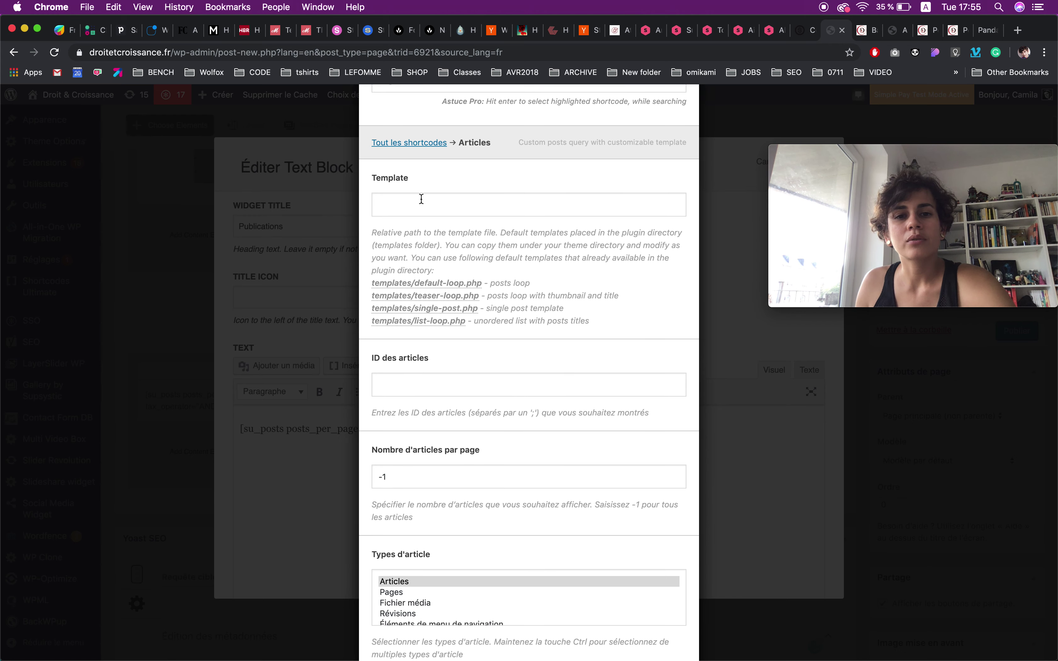
scroll(407, 301, down, 3)
scroll(411, 310, down, 1)
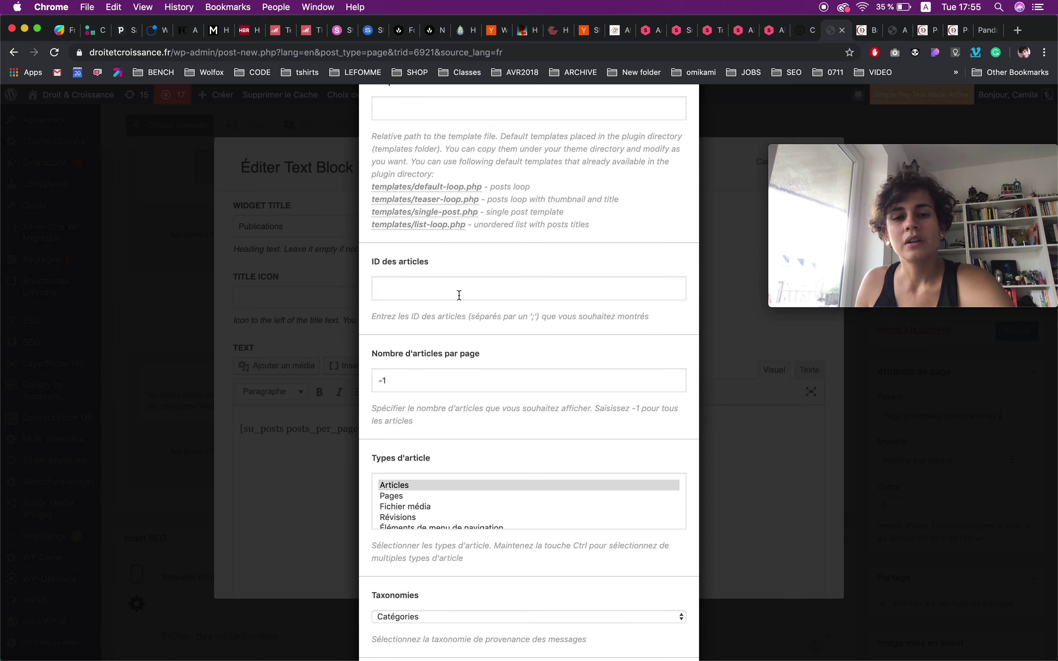
scroll(459, 295, down, 2)
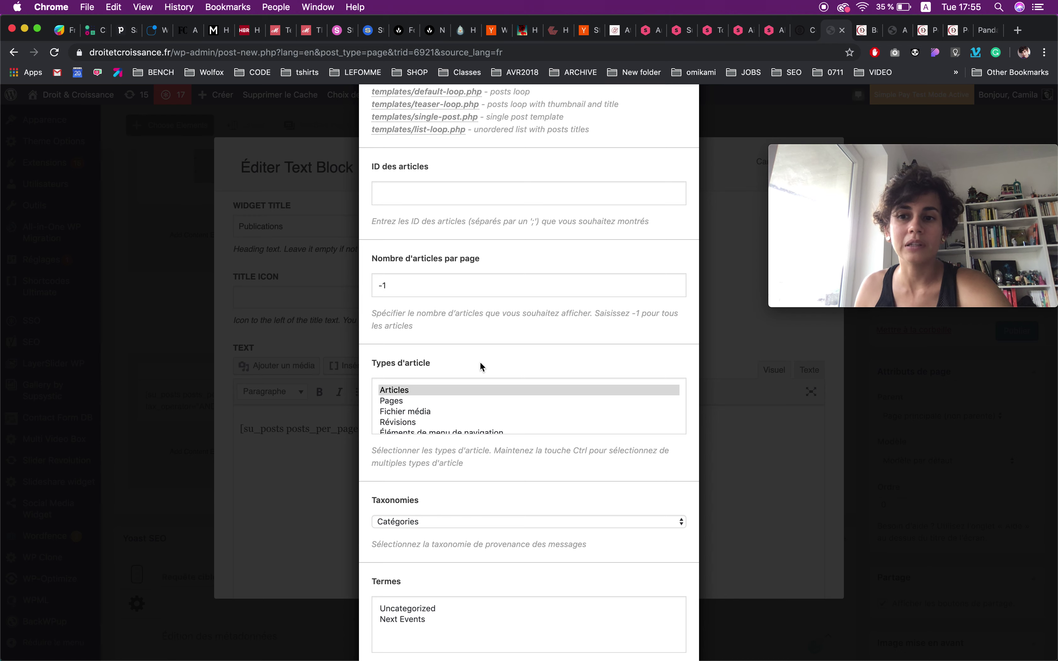
scroll(481, 363, down, 4)
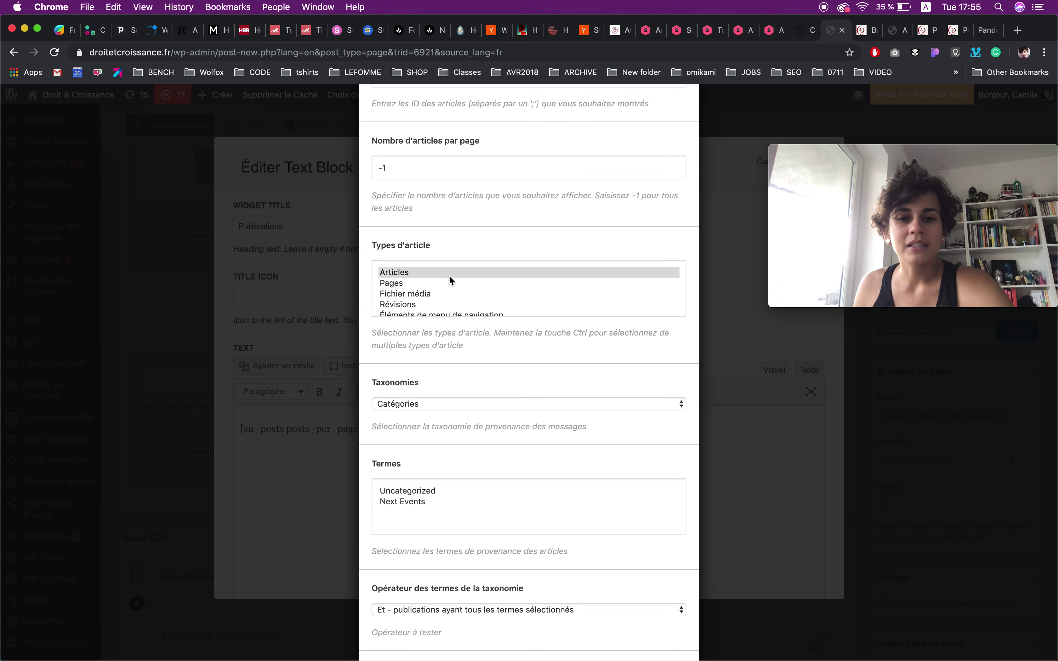
scroll(458, 306, down, 5)
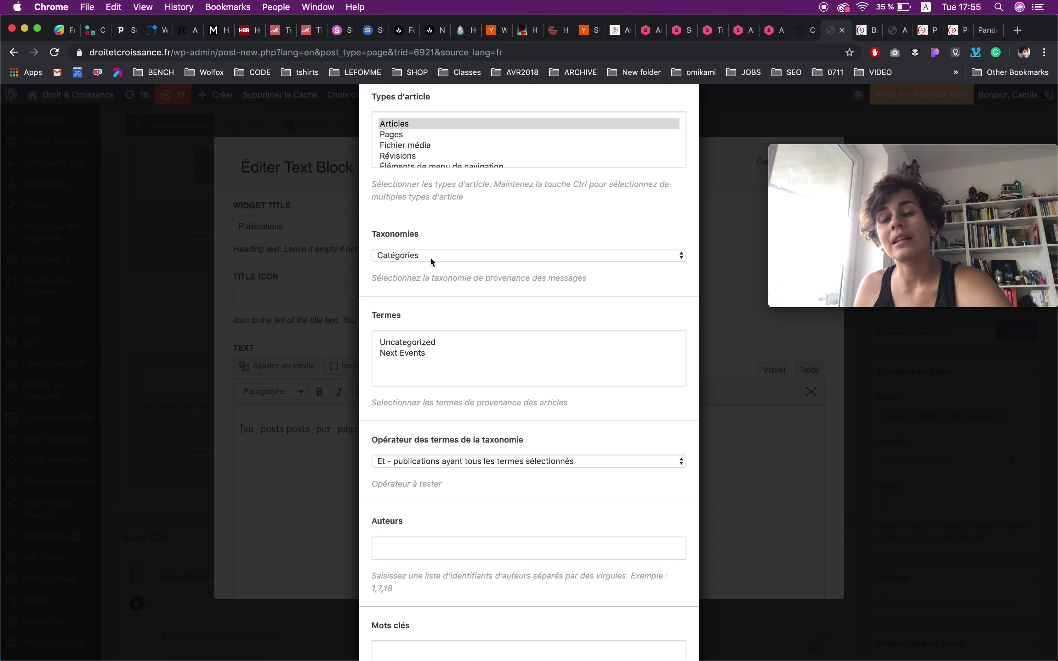
scroll(425, 277, down, 3)
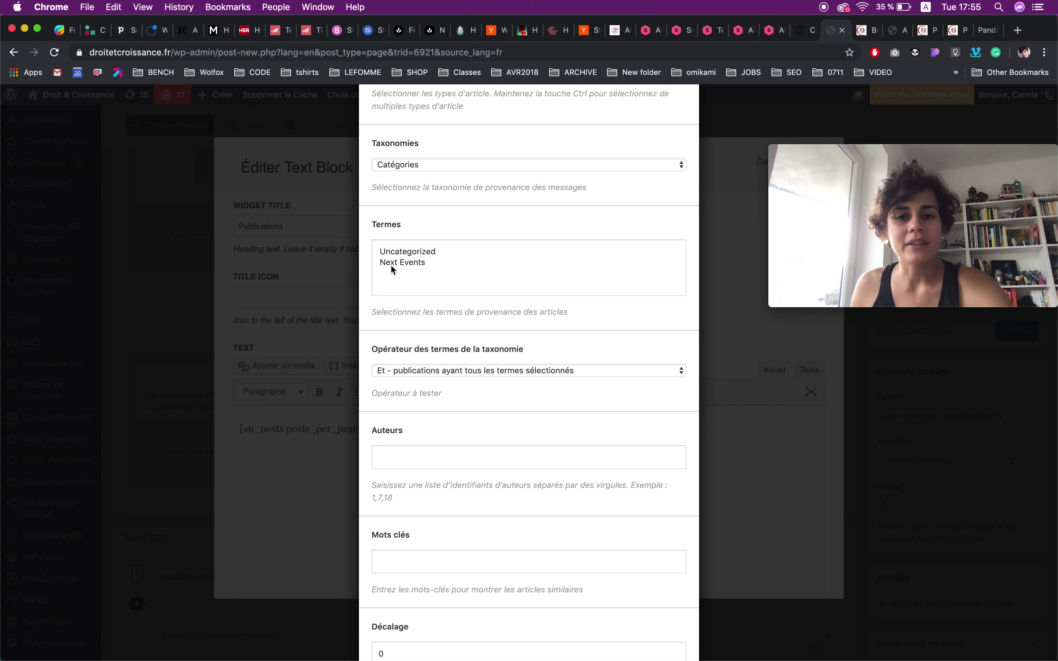
- Select both Uncategorized and Next Events as terms for the Articles shortcode, and check the taxonomy term operator choices
click(412, 261)
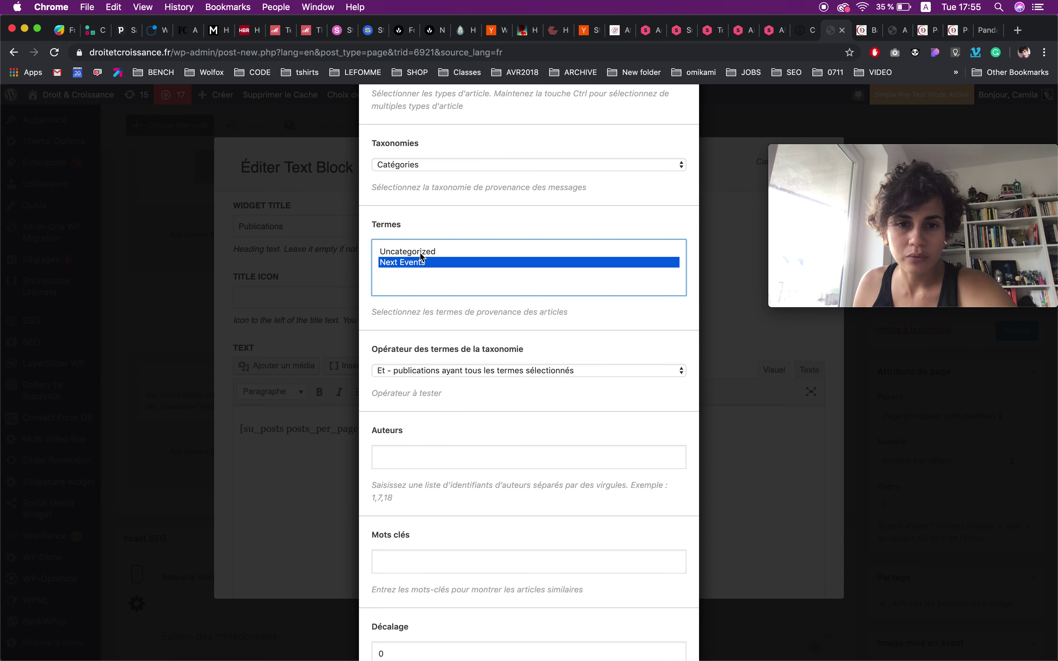
super+click(424, 252)
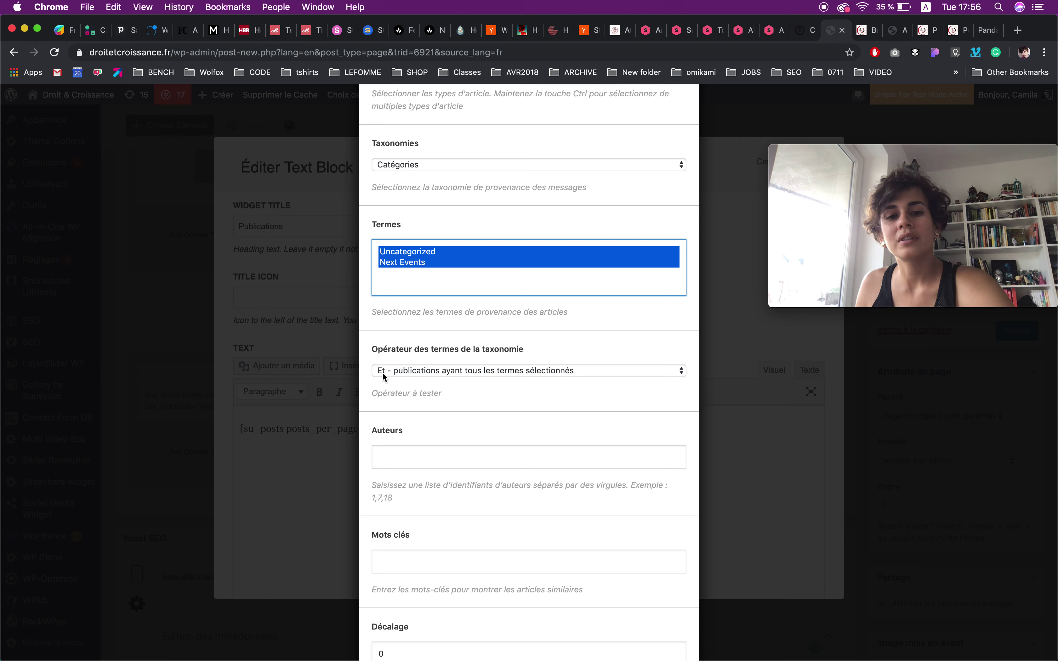
click(408, 373)
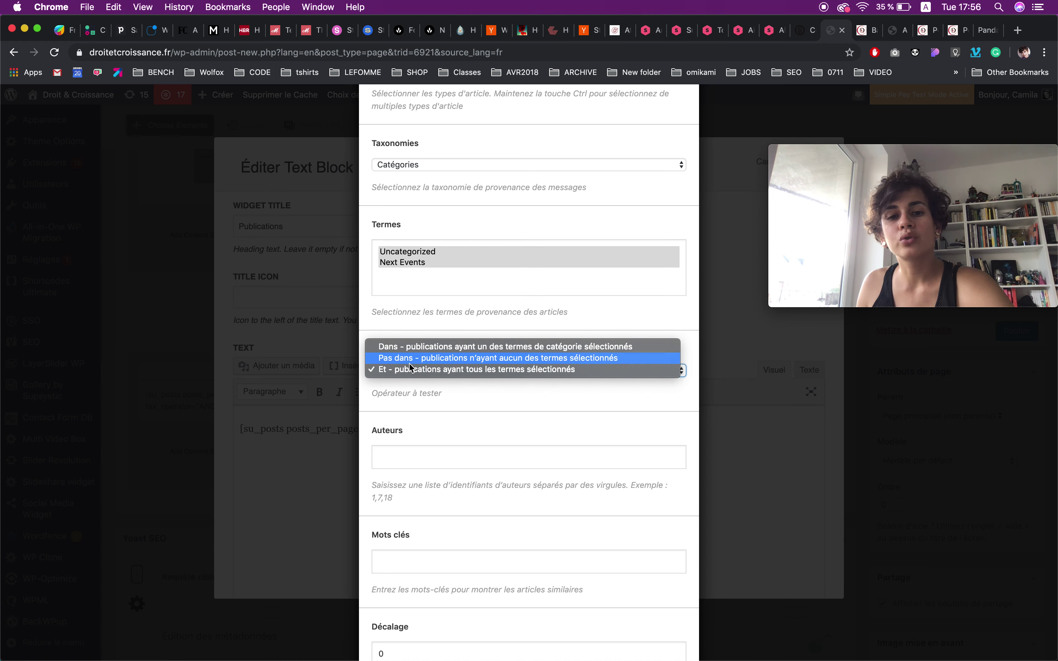
click(464, 389)
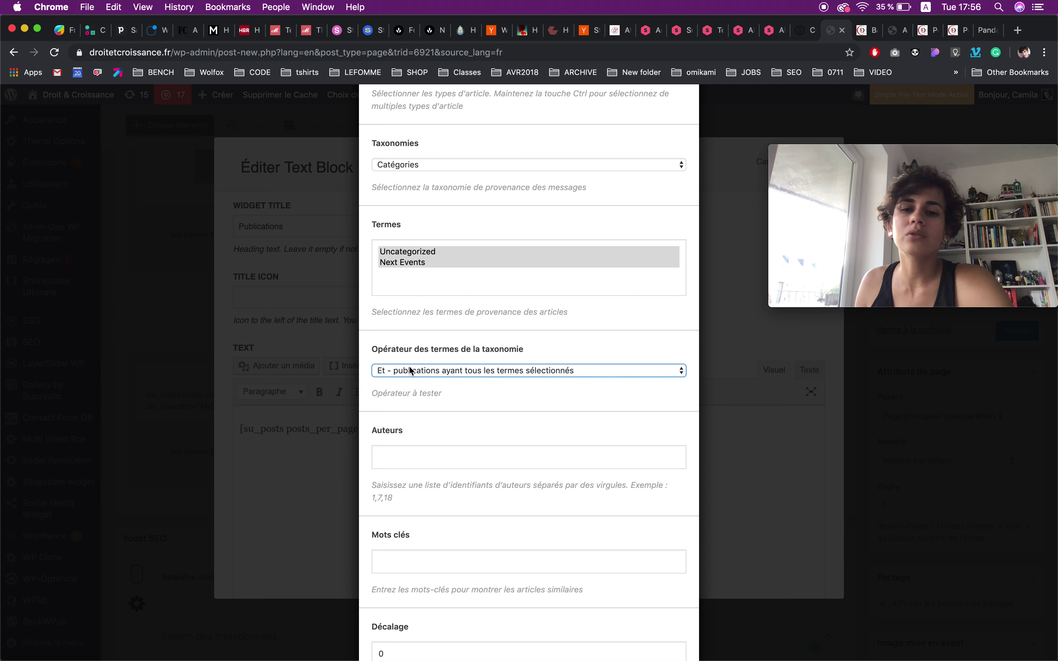
- Restrict the Articles shortcode to the Next Events term only and insert it into the Publications text block
scroll(457, 381, down, 7)
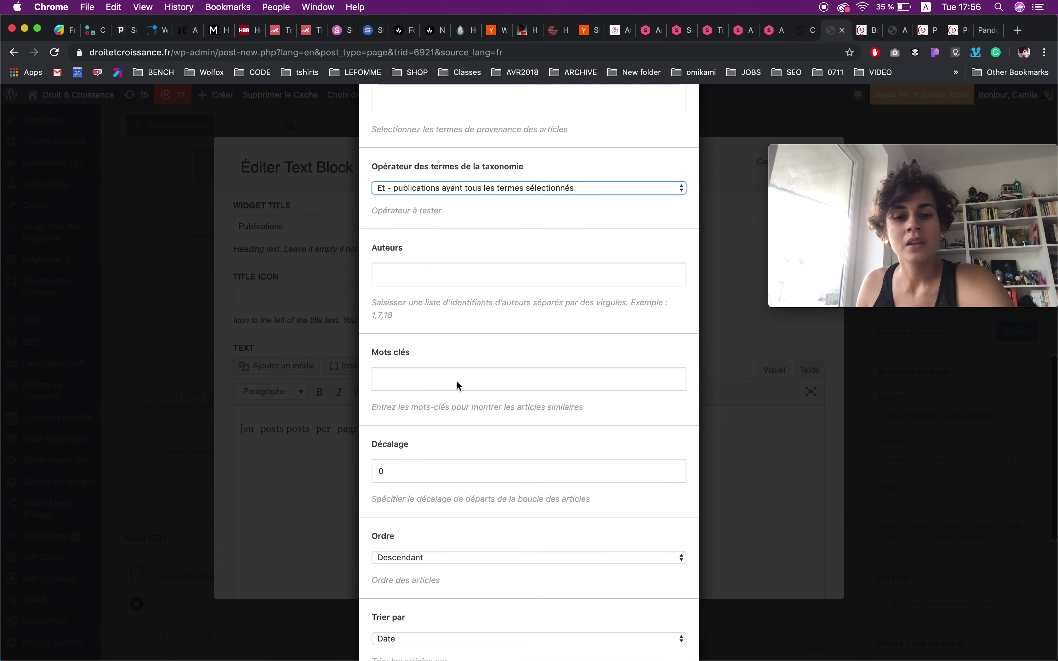
scroll(456, 381, down, 2)
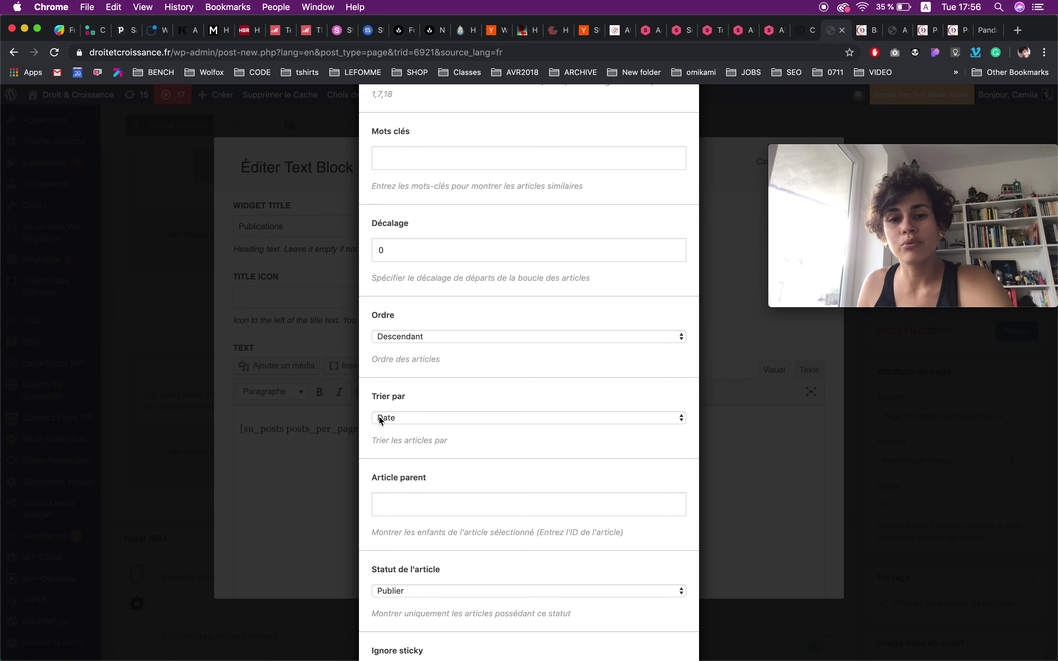
scroll(386, 417, down, 5)
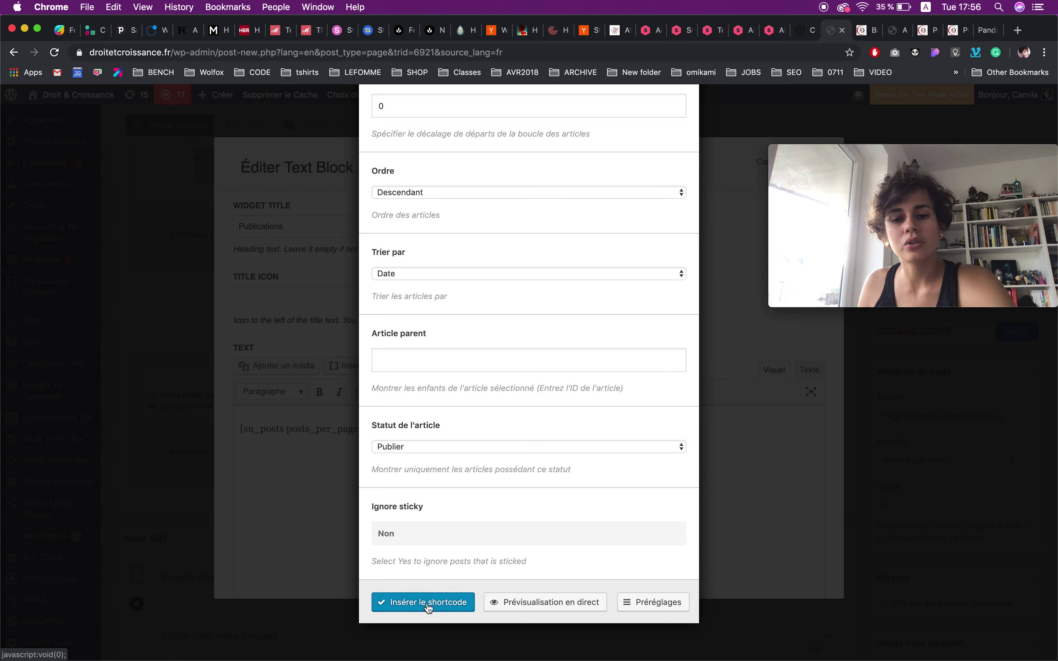
scroll(468, 345, up, 15)
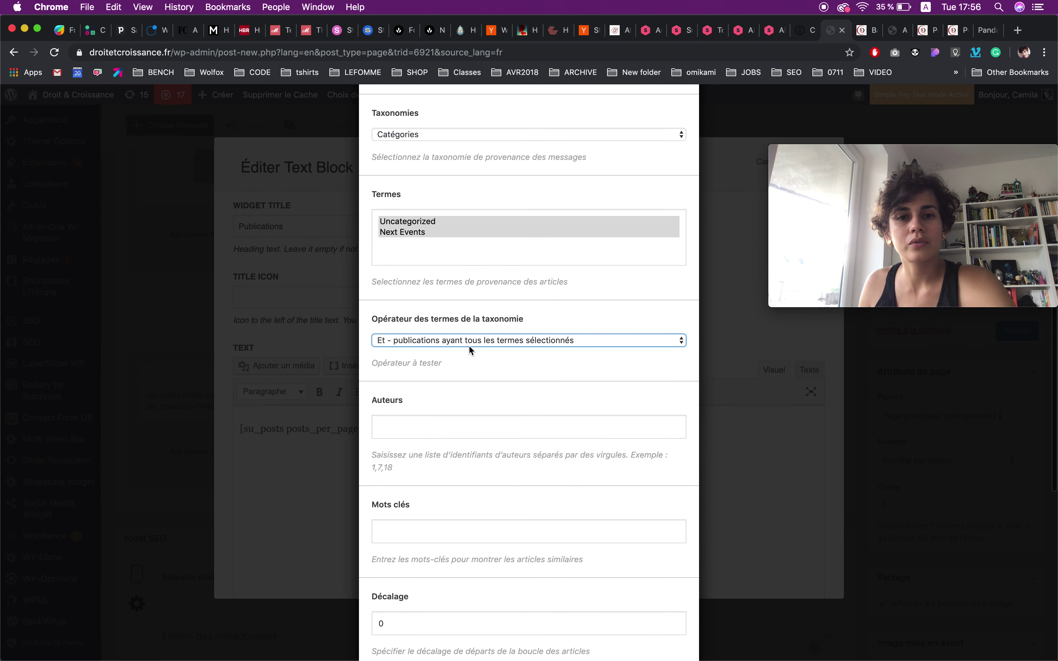
shift+click(428, 233)
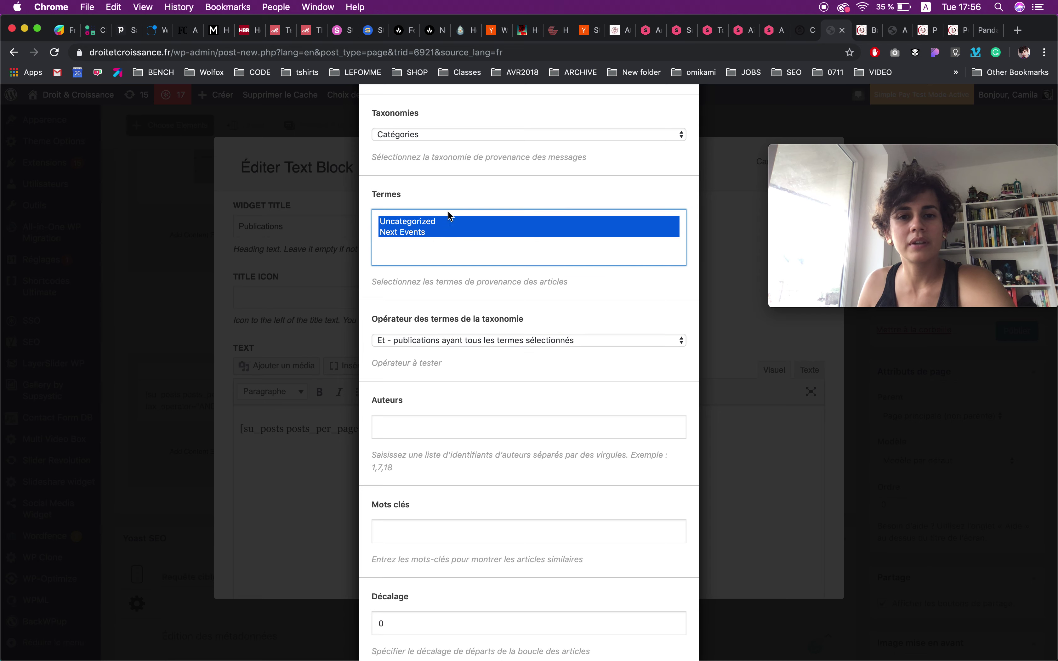
click(445, 221)
click(441, 233)
scroll(474, 345, down, 10)
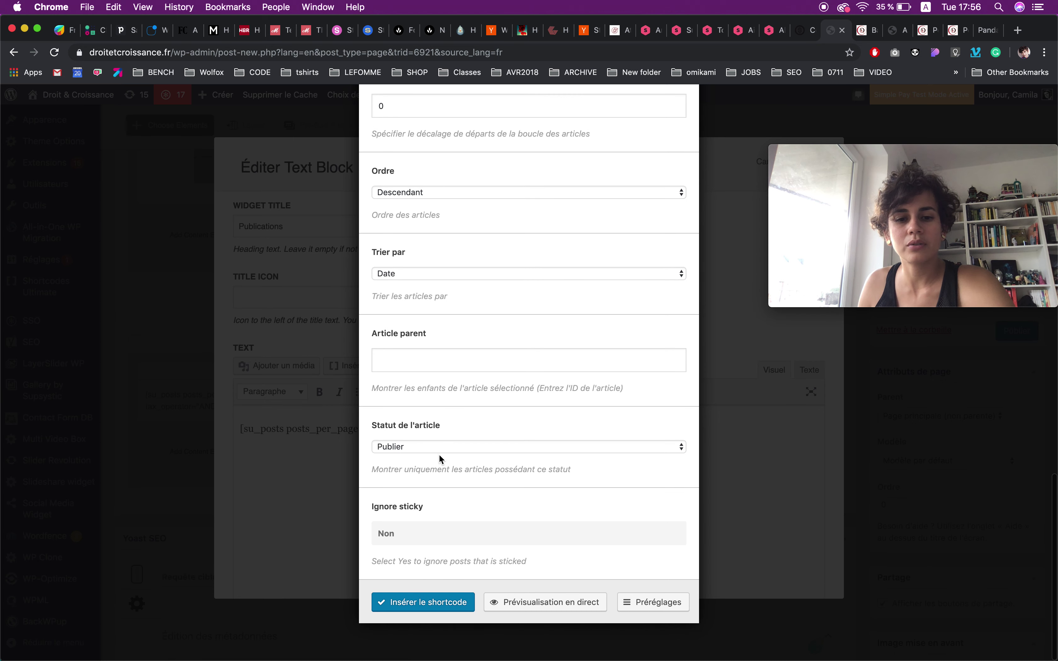
click(415, 603)
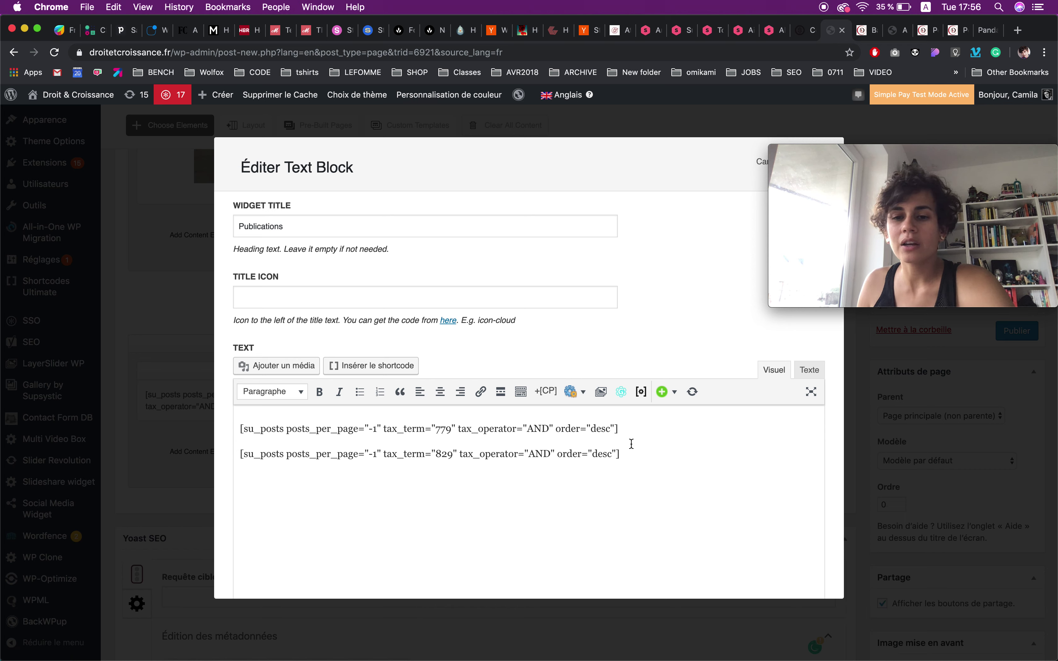
- Delete the old shortcode with tax_term "779" from the Publications text block and save the block
click(627, 428)
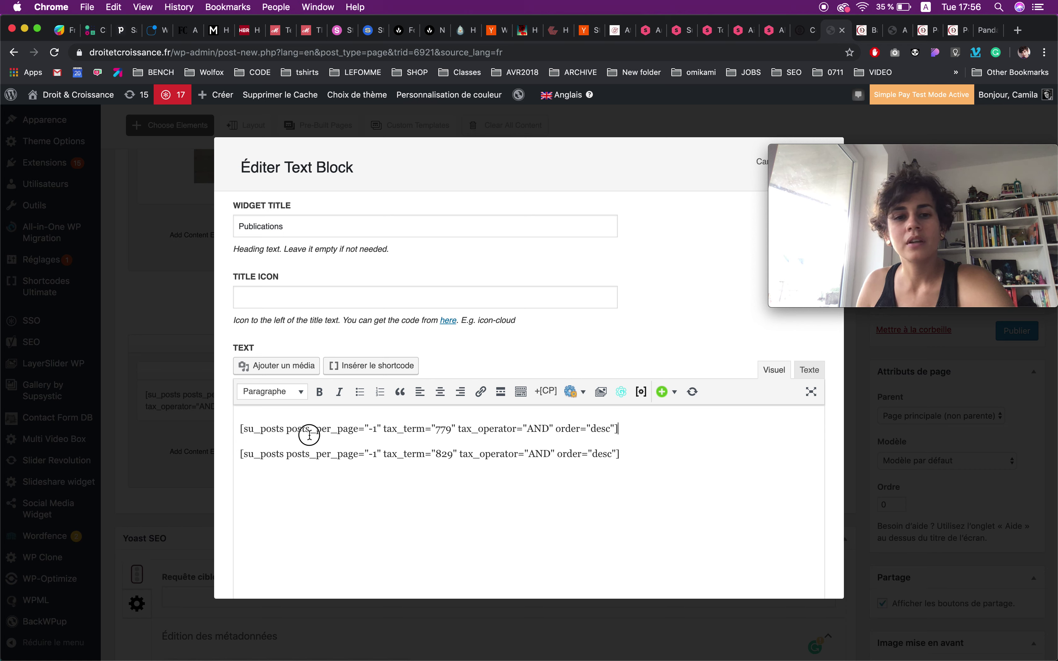
shift+click(240, 428)
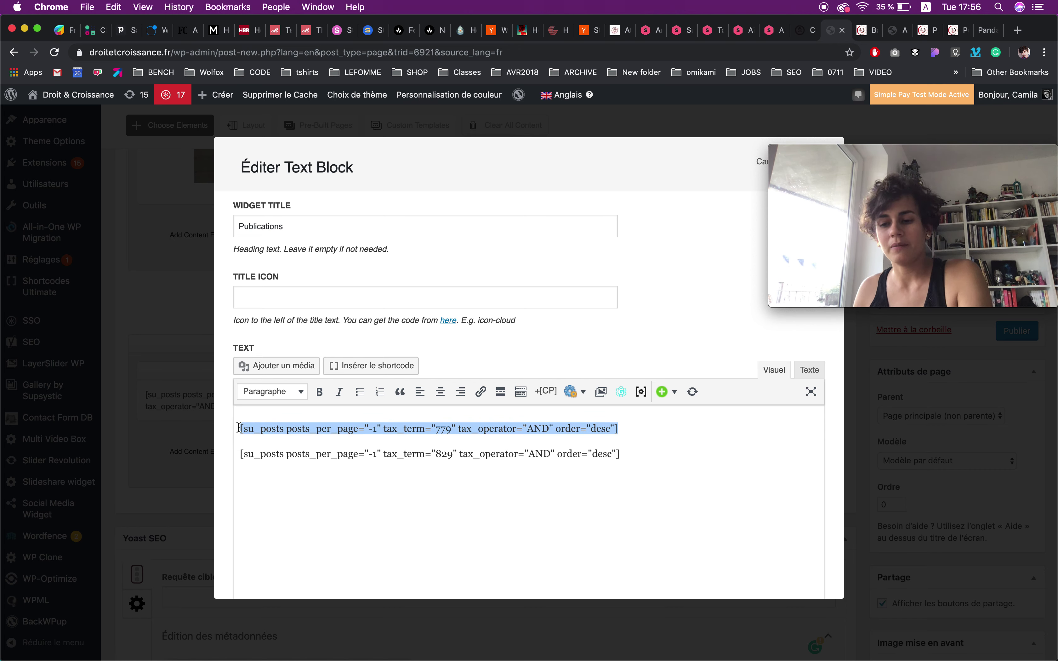
key(BackSpace)
key(BackSpace)
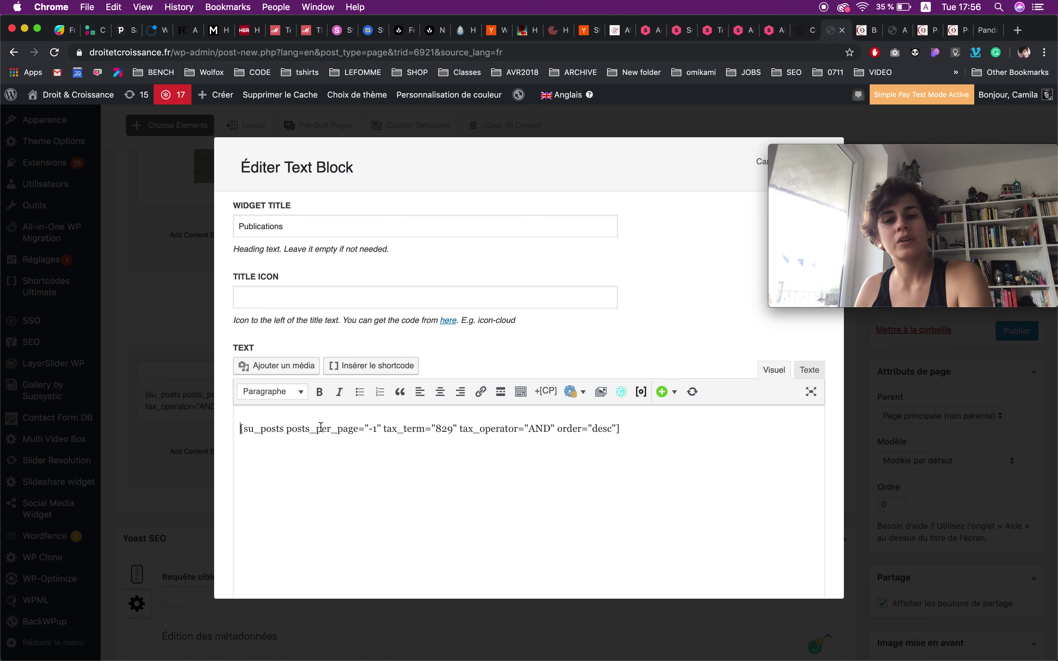
drag(840, 151, 842, 177)
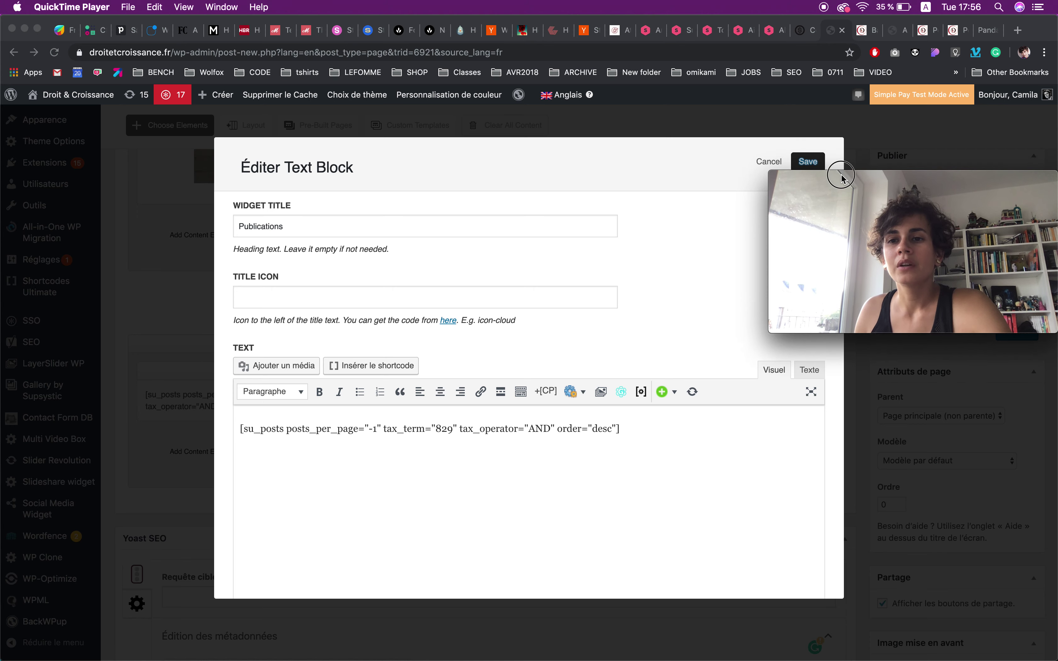
click(814, 165)
click(814, 165)
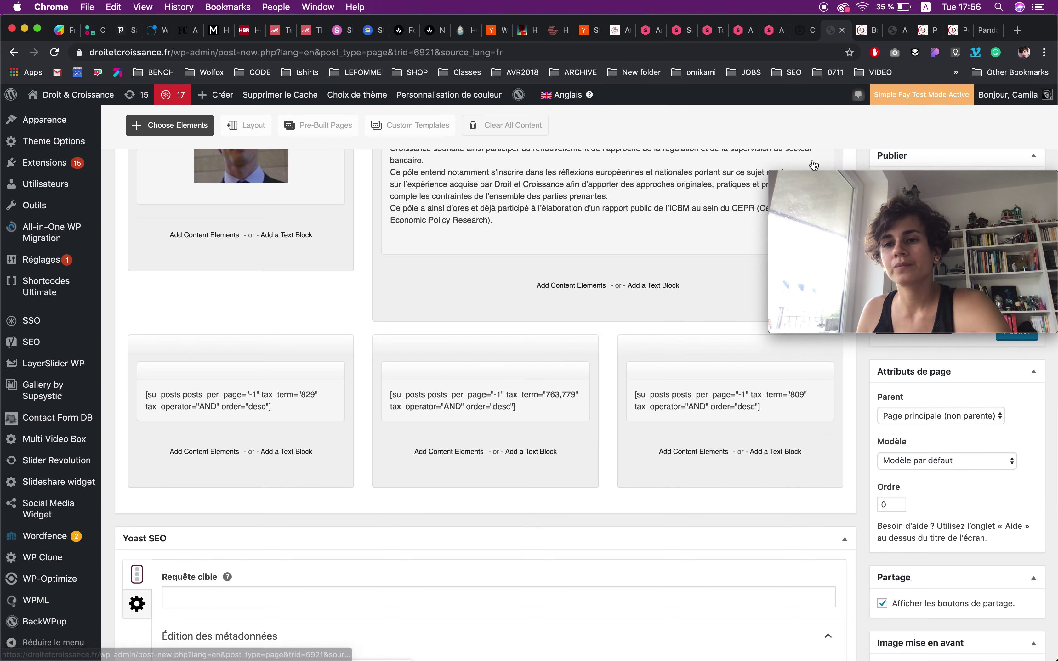
- Publish the English Banking regulation pole page
drag(819, 179, 811, 114)
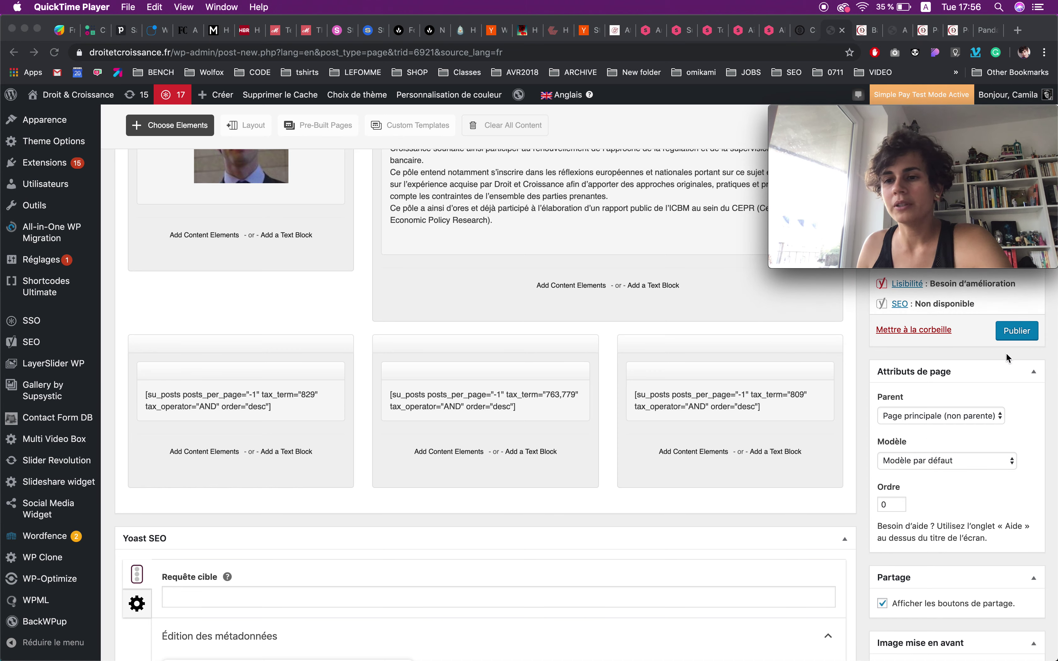
click(1014, 333)
click(1017, 332)
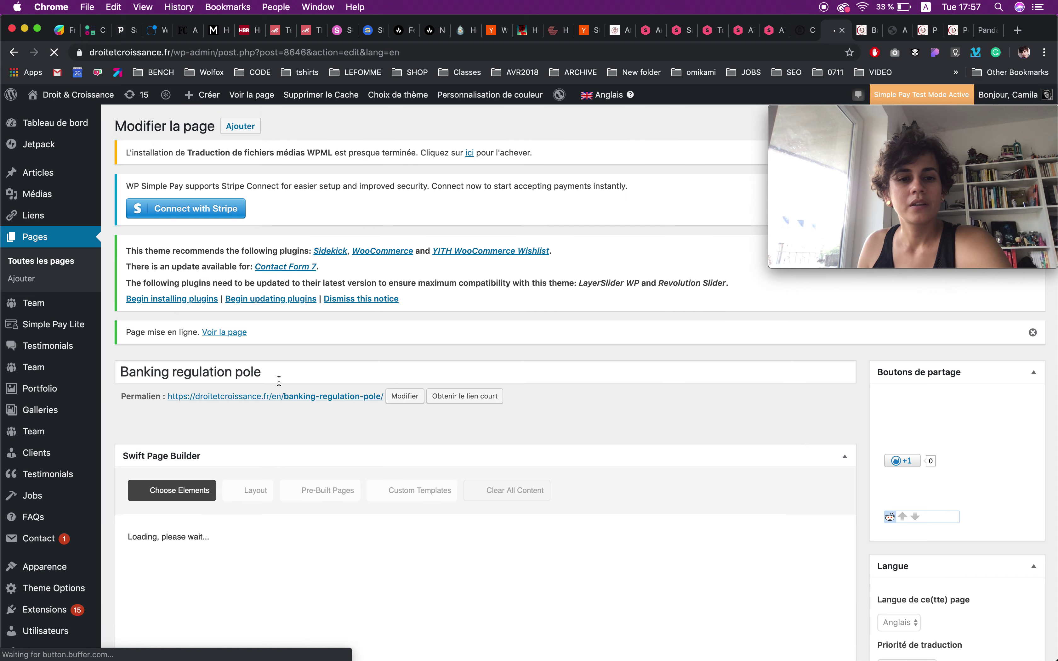
- Open the published page from its permalink in a new tab and check the Publications, Présentations and Presse columns
super+click(316, 399)
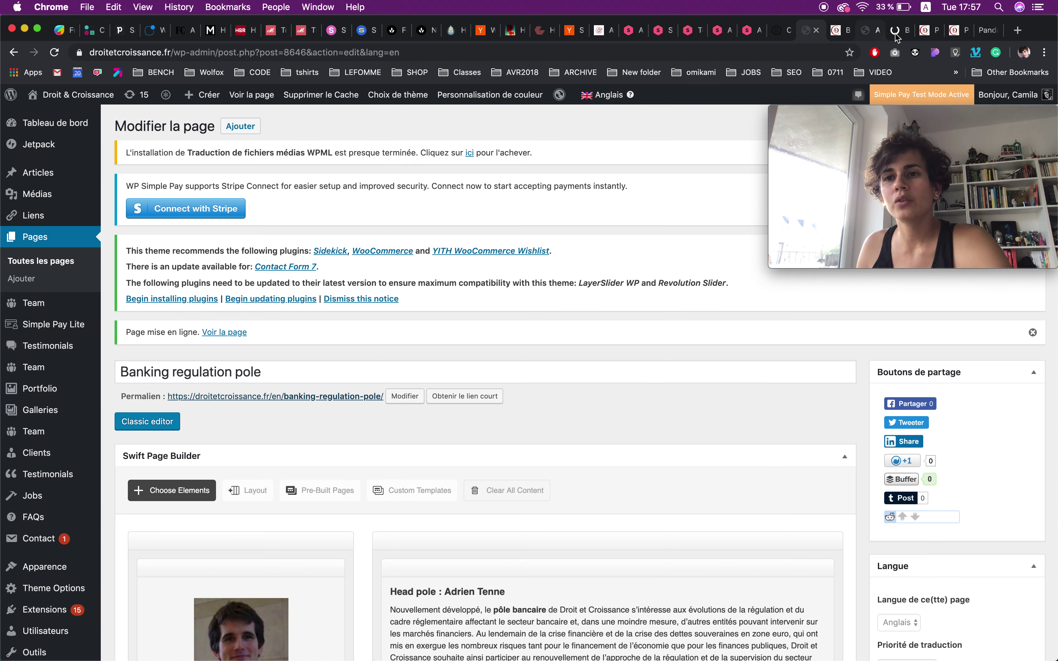
click(896, 30)
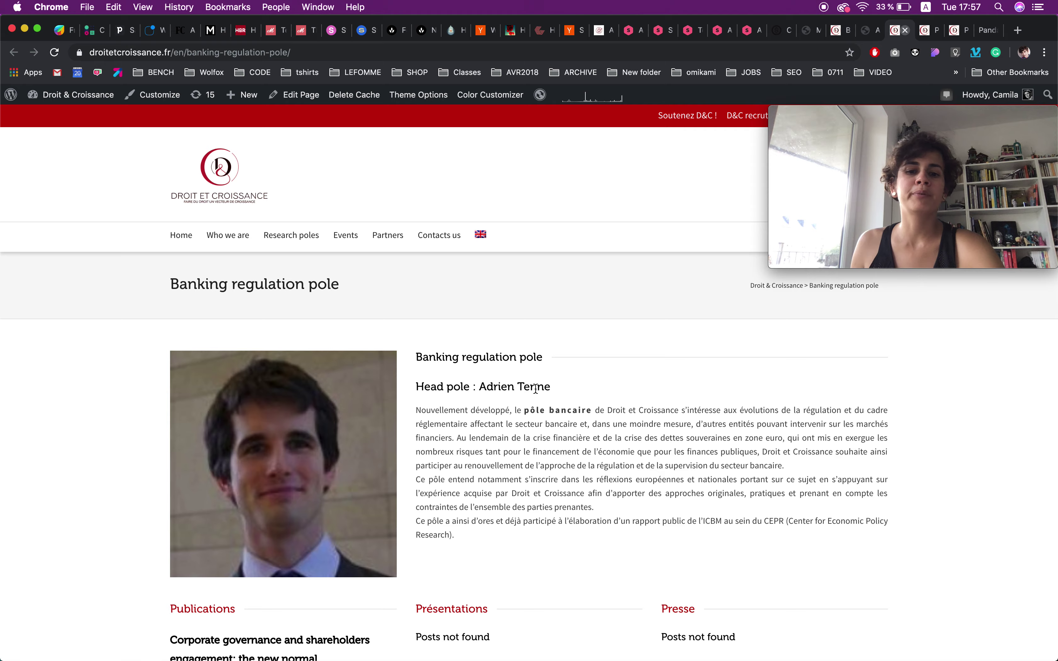
scroll(535, 388, down, 5)
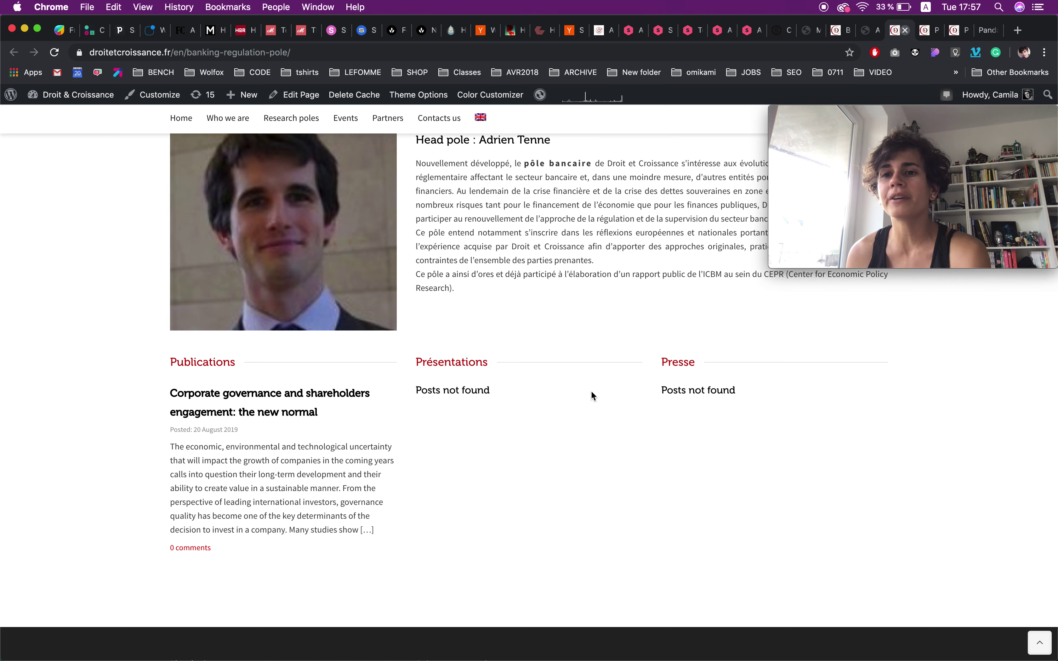
mouse_move(910, 196)
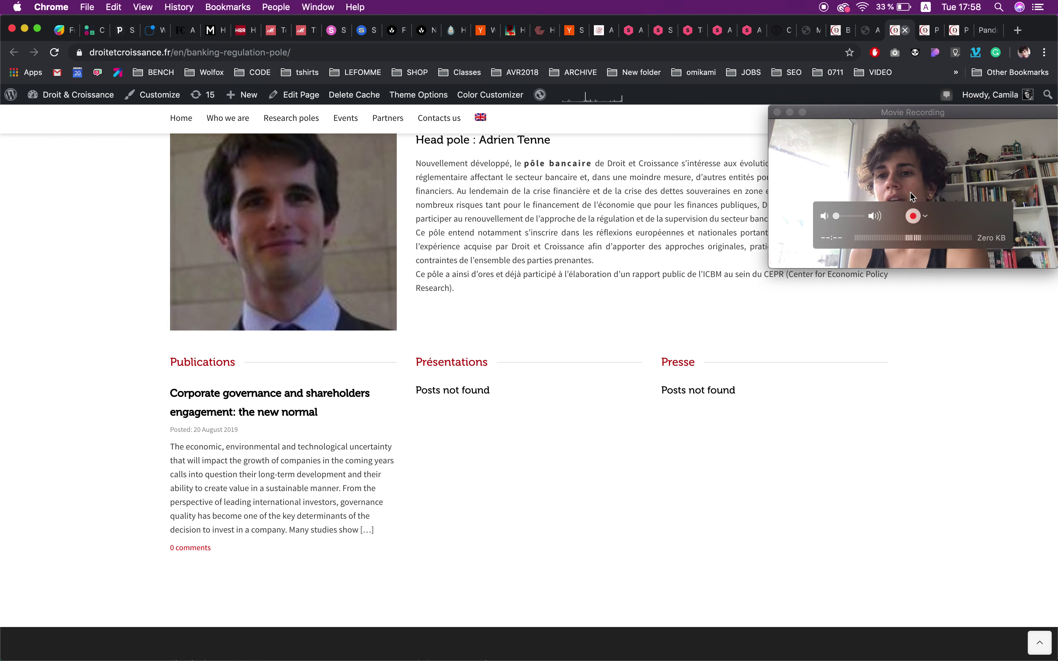